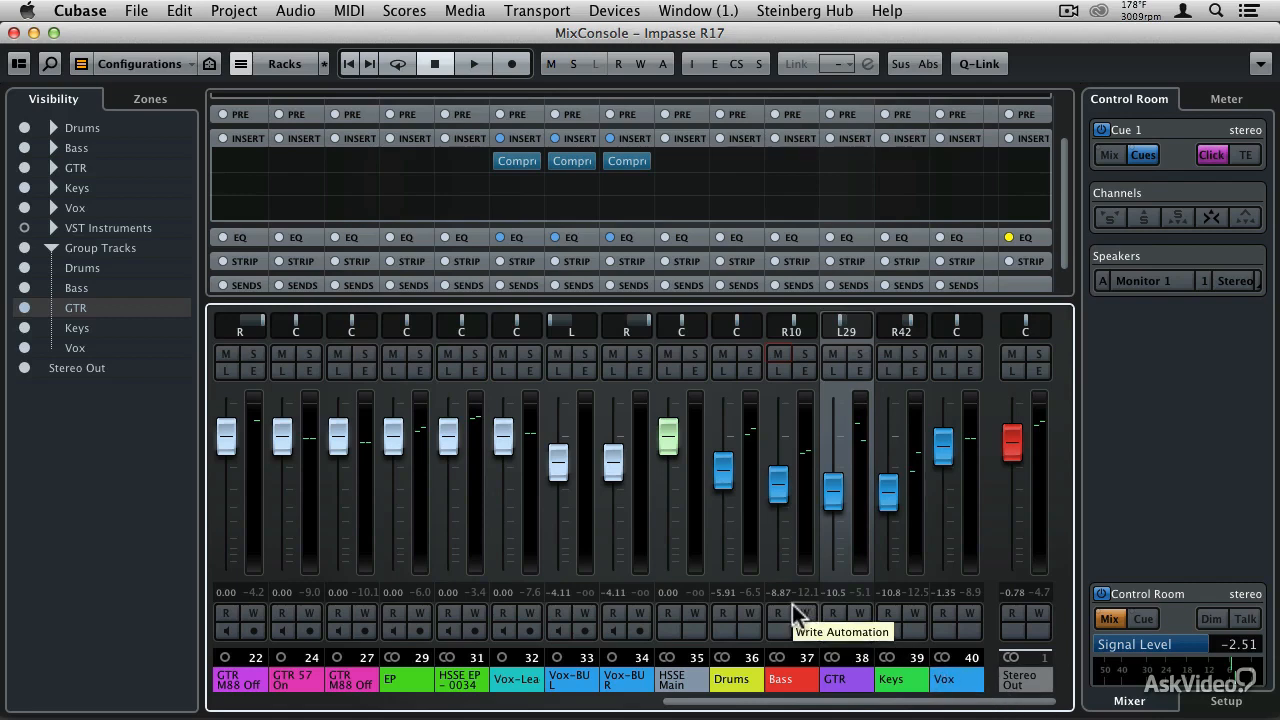
- Solo the Bass group channel, open its channel settings, and compare the Channel Strip and Equalizer views, ending on Equalizer
{"action": "left_click", "coordinate": [804, 355]}
{"action": "left_click", "coordinate": [805, 374]}
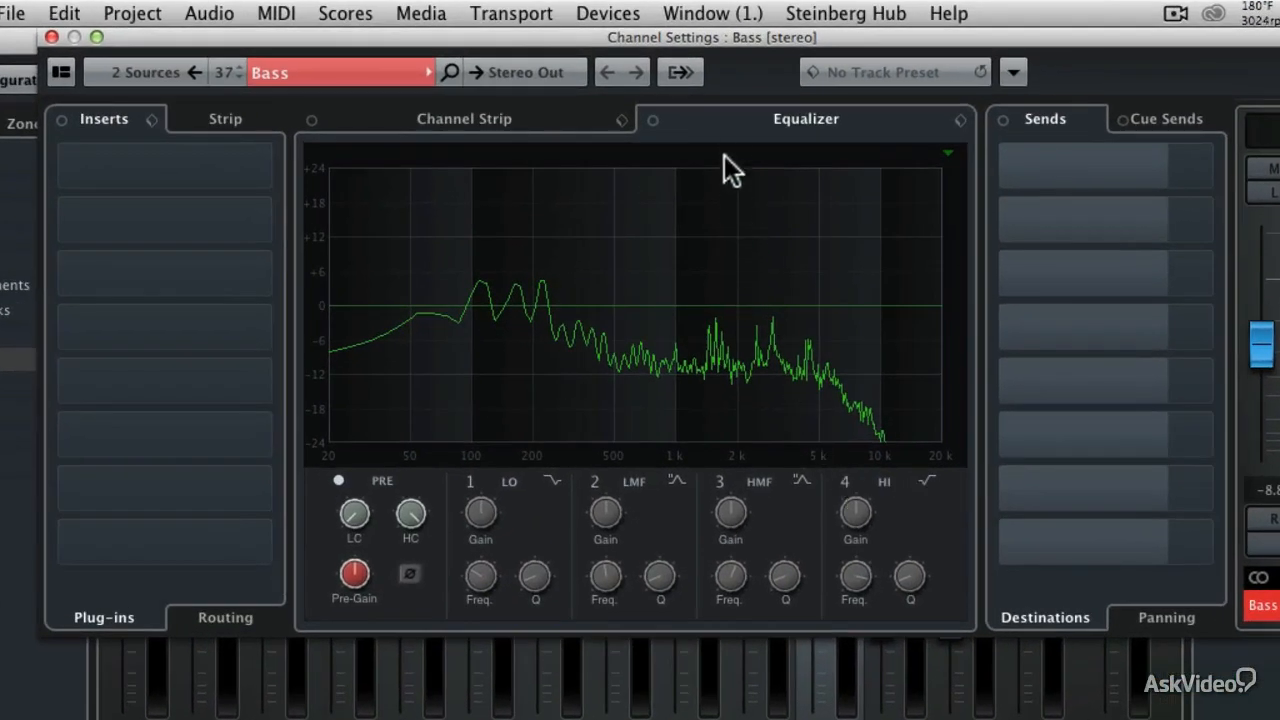
{"action": "left_click", "coordinate": [584, 117]}
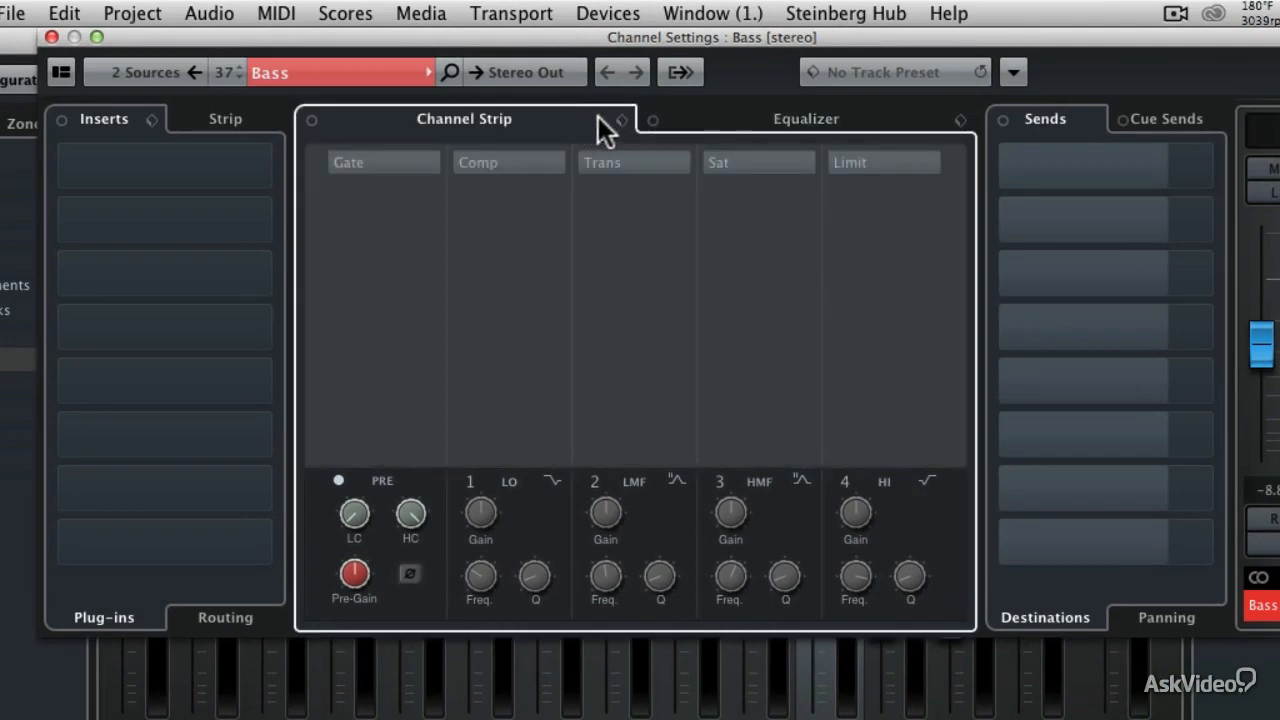
{"action": "left_click", "coordinate": [729, 119]}
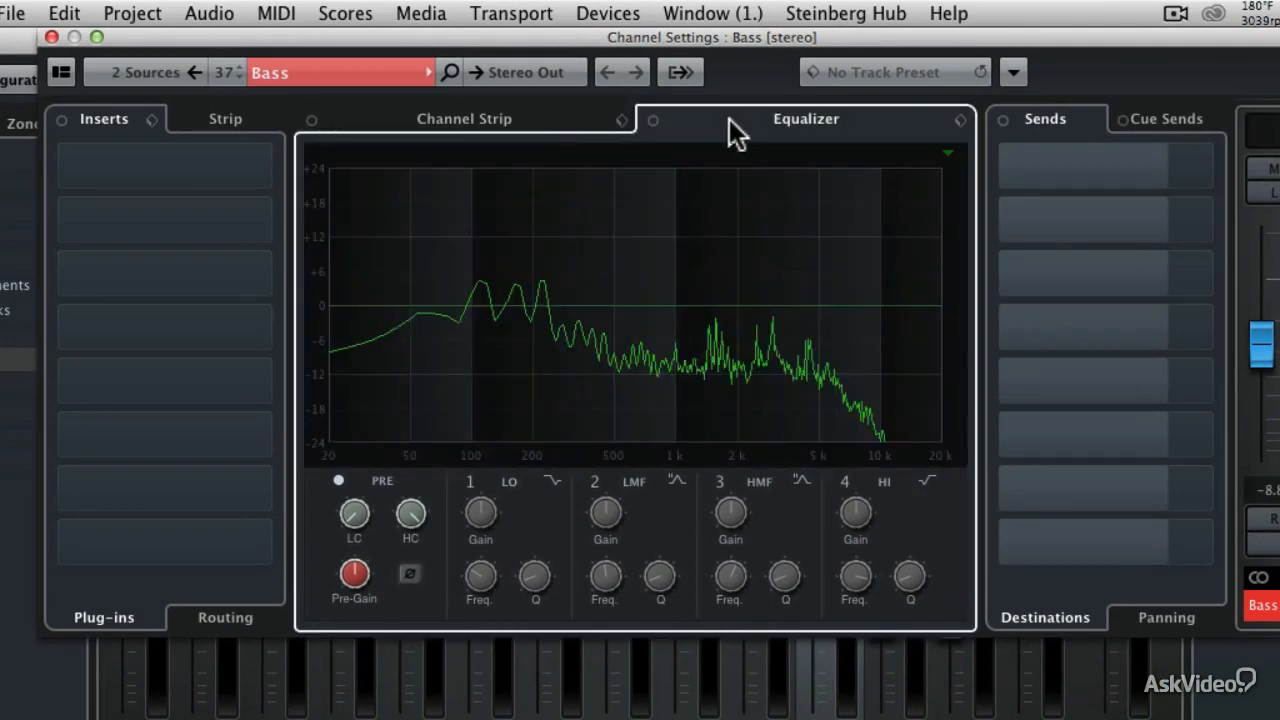
{"action": "left_click", "coordinate": [545, 117]}
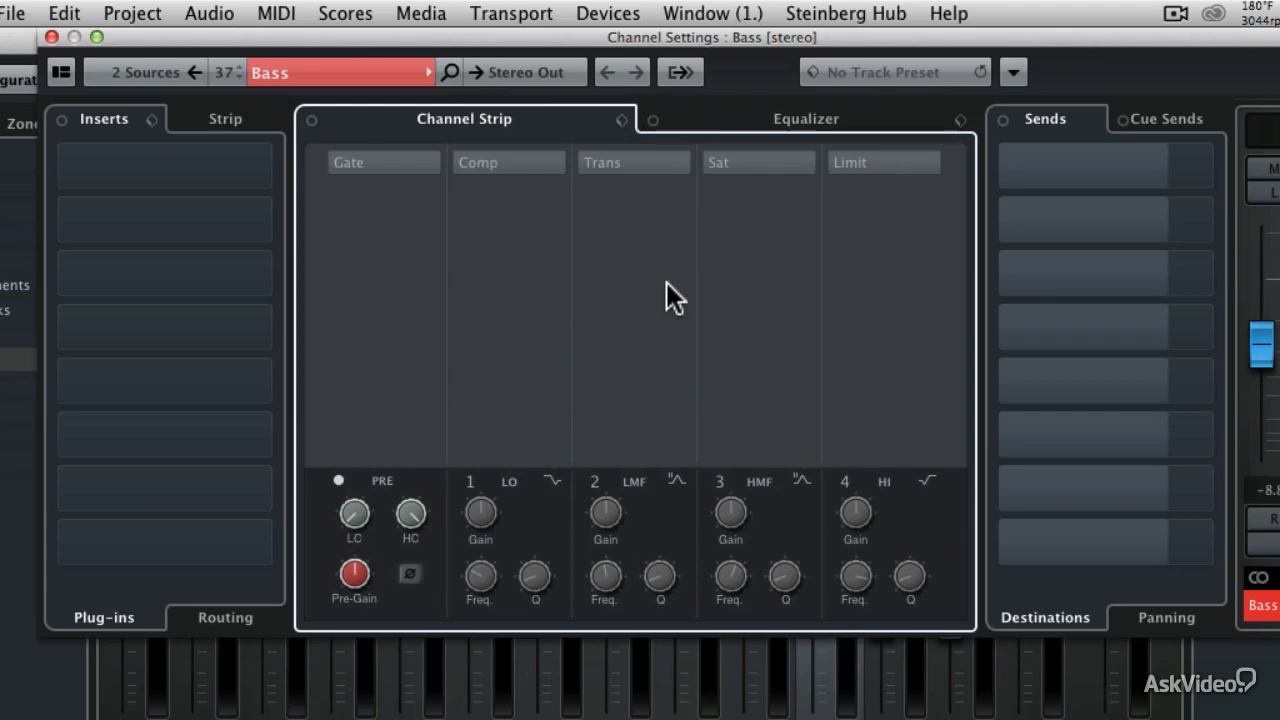
{"action": "left_click", "coordinate": [757, 115]}
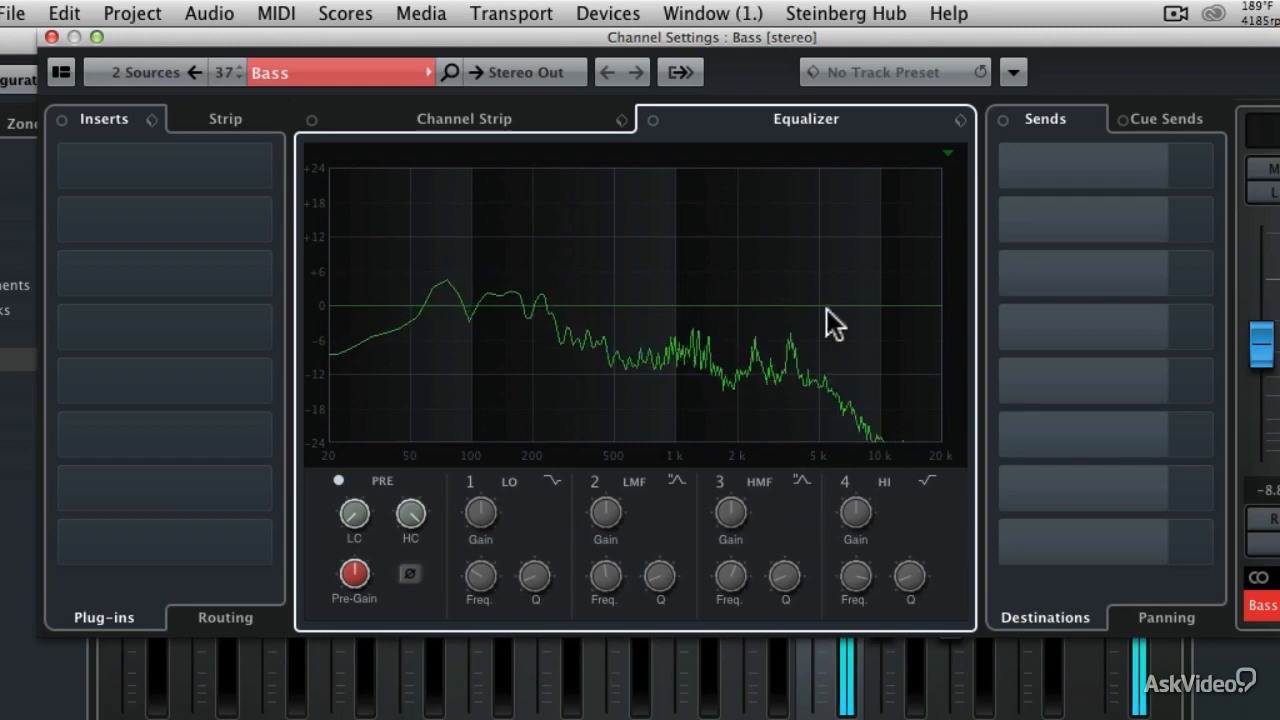
- Add EQ band 3 on the curve and sweep it into a boost of about 4.6 dB at about 1.72 kHz
{"action": "left_click", "coordinate": [725, 305]}
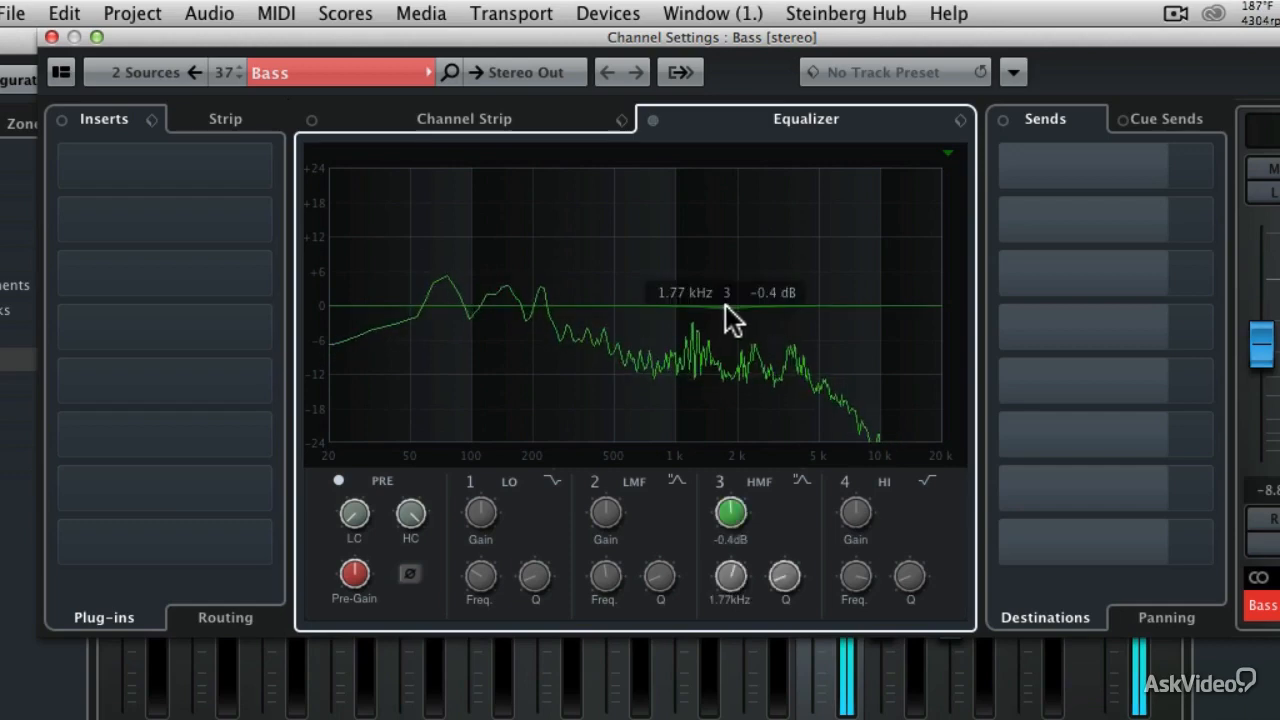
{"action": "mouse_move", "coordinate": [725, 305]}
{"action": "left_mouse_down"}
{"action": "mouse_move", "coordinate": [738, 265]}
{"action": "mouse_move", "coordinate": [739, 362]}
{"action": "mouse_move", "coordinate": [739, 309]}
{"action": "left_mouse_up"}
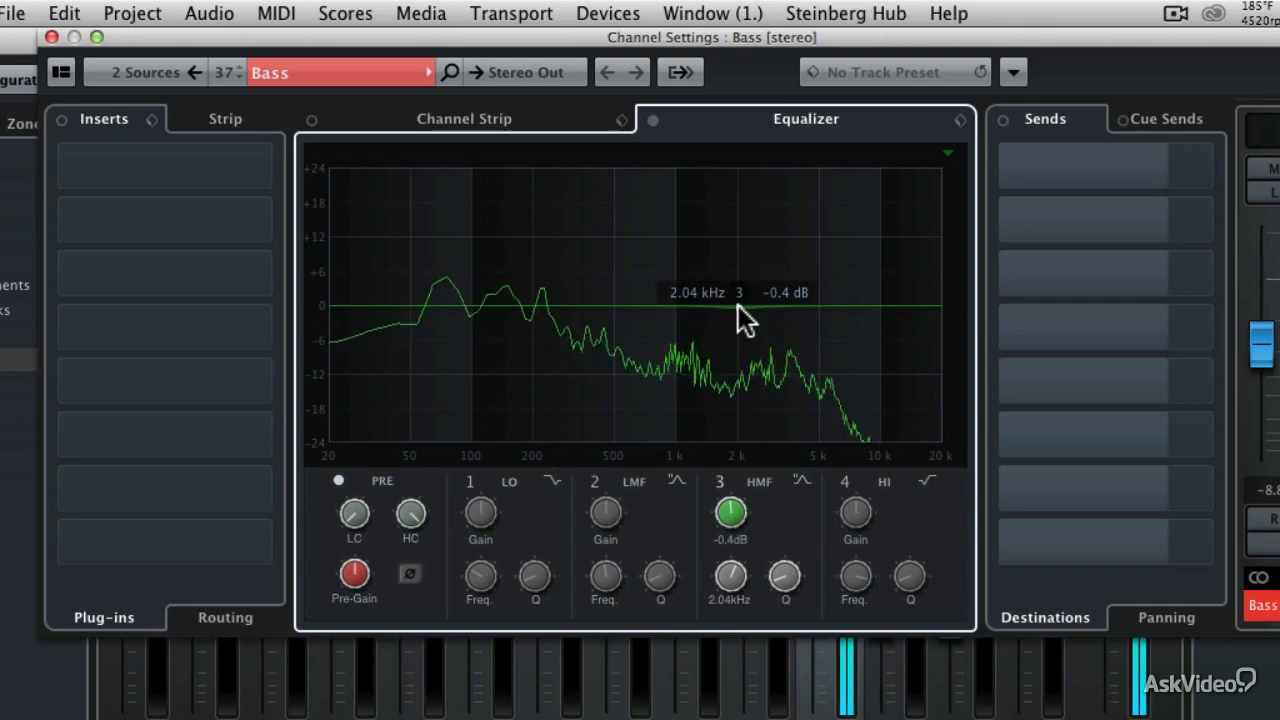
{"action": "left_click_drag", "start_coordinate": [738, 305], "coordinate": [754, 229]}
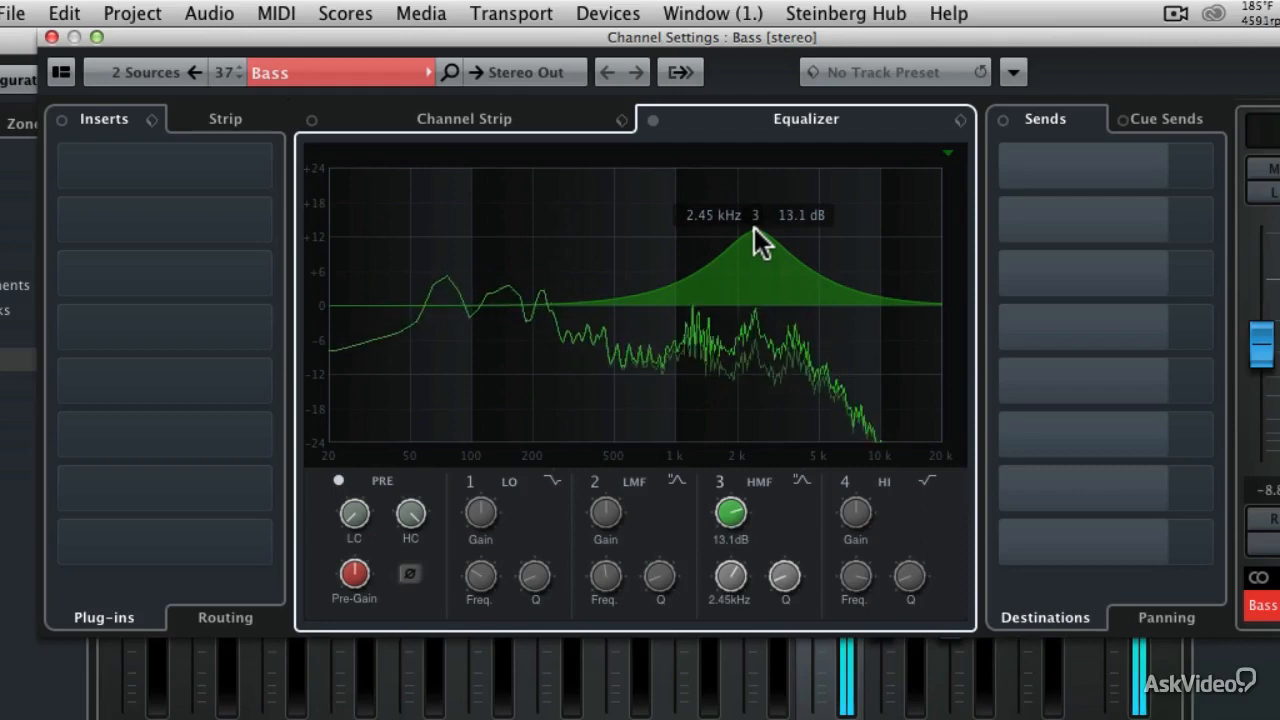
{"action": "mouse_move", "coordinate": [754, 228]}
{"action": "left_mouse_down"}
{"action": "mouse_move", "coordinate": [741, 268]}
{"action": "mouse_move", "coordinate": [750, 229]}
{"action": "left_mouse_up"}
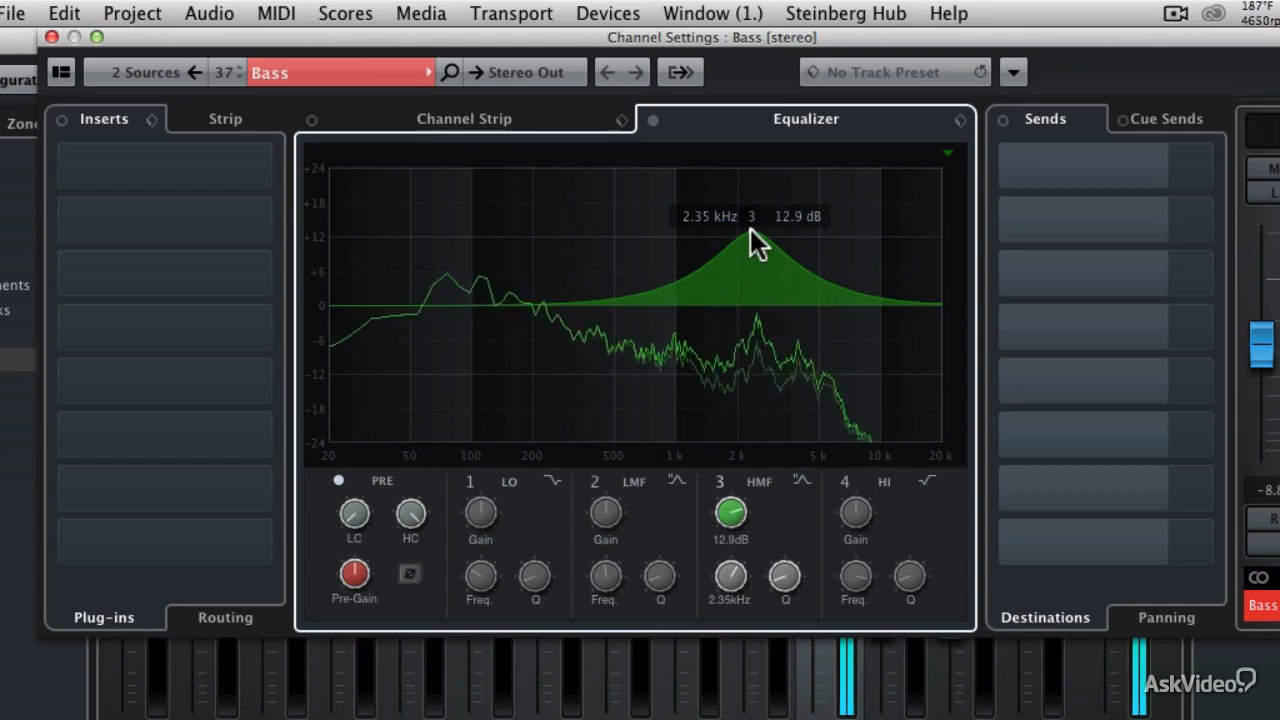
{"action": "left_click_drag", "start_coordinate": [750, 229], "coordinate": [728, 265]}
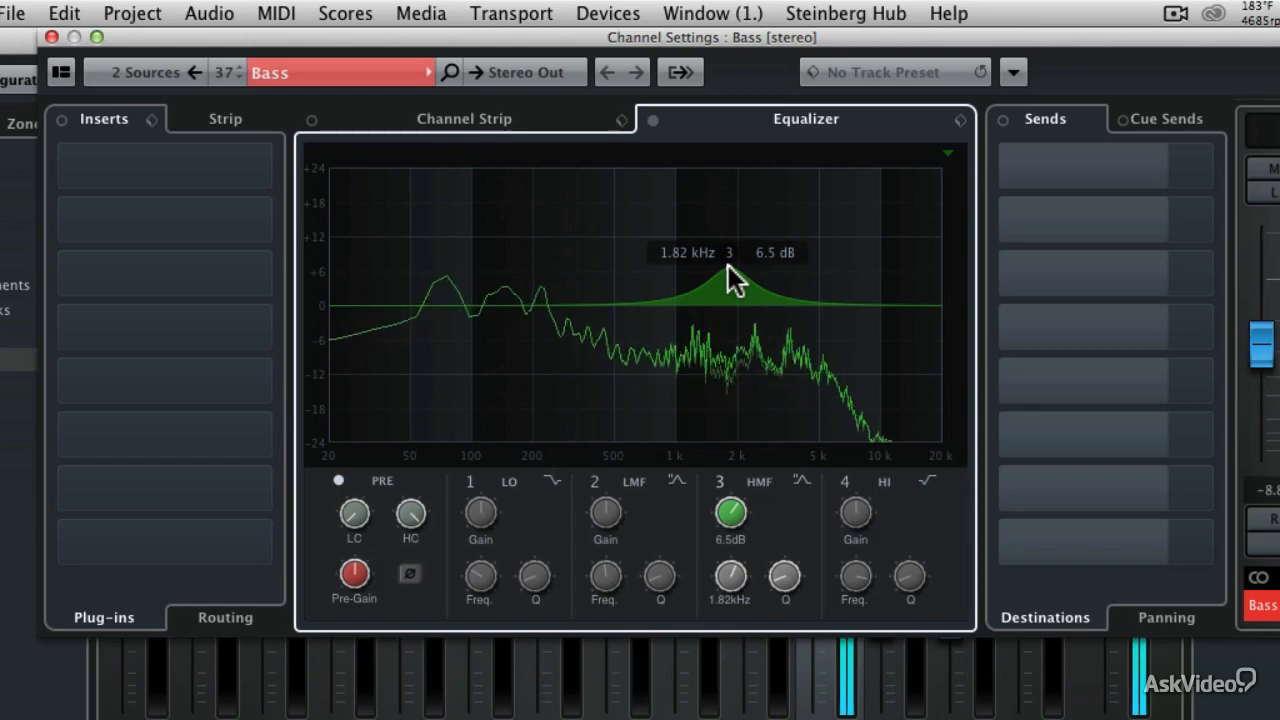
{"action": "mouse_move", "coordinate": [728, 265]}
{"action": "left_mouse_down"}
{"action": "mouse_move", "coordinate": [732, 224]}
{"action": "mouse_move", "coordinate": [626, 222]}
{"action": "mouse_move", "coordinate": [811, 229]}
{"action": "mouse_move", "coordinate": [729, 229]}
{"action": "mouse_move", "coordinate": [726, 283]}
{"action": "left_mouse_up"}
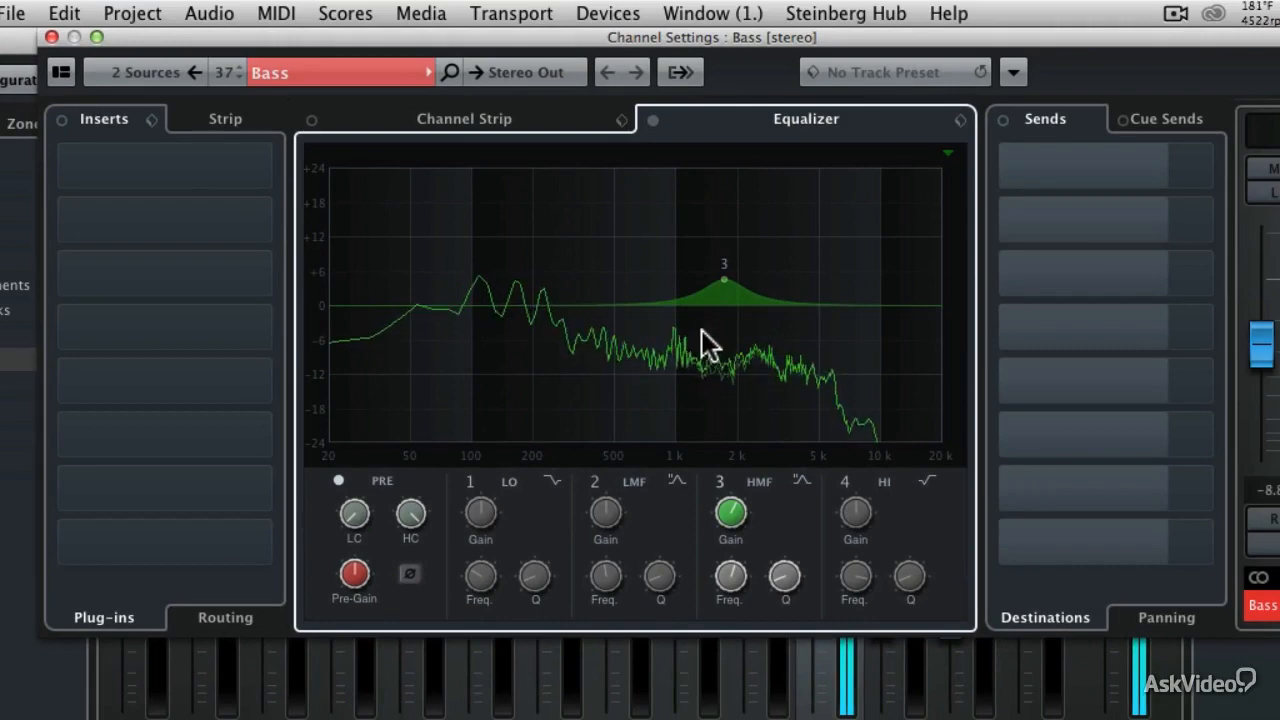
- Add a deep EQ band 2 cut at about 669 Hz and raise band 3 to about 9.2 dB at 2.41 kHz
{"action": "left_click", "coordinate": [639, 316]}
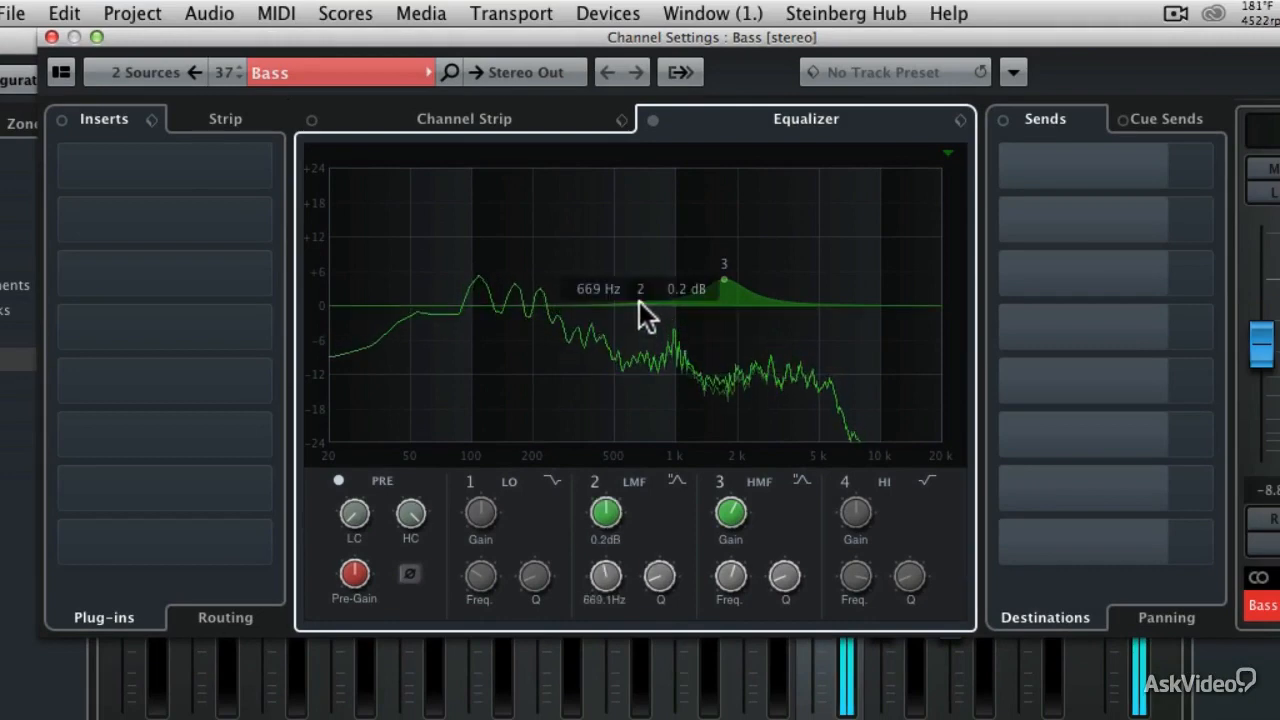
{"action": "left_click_drag", "start_coordinate": [639, 315], "coordinate": [638, 361]}
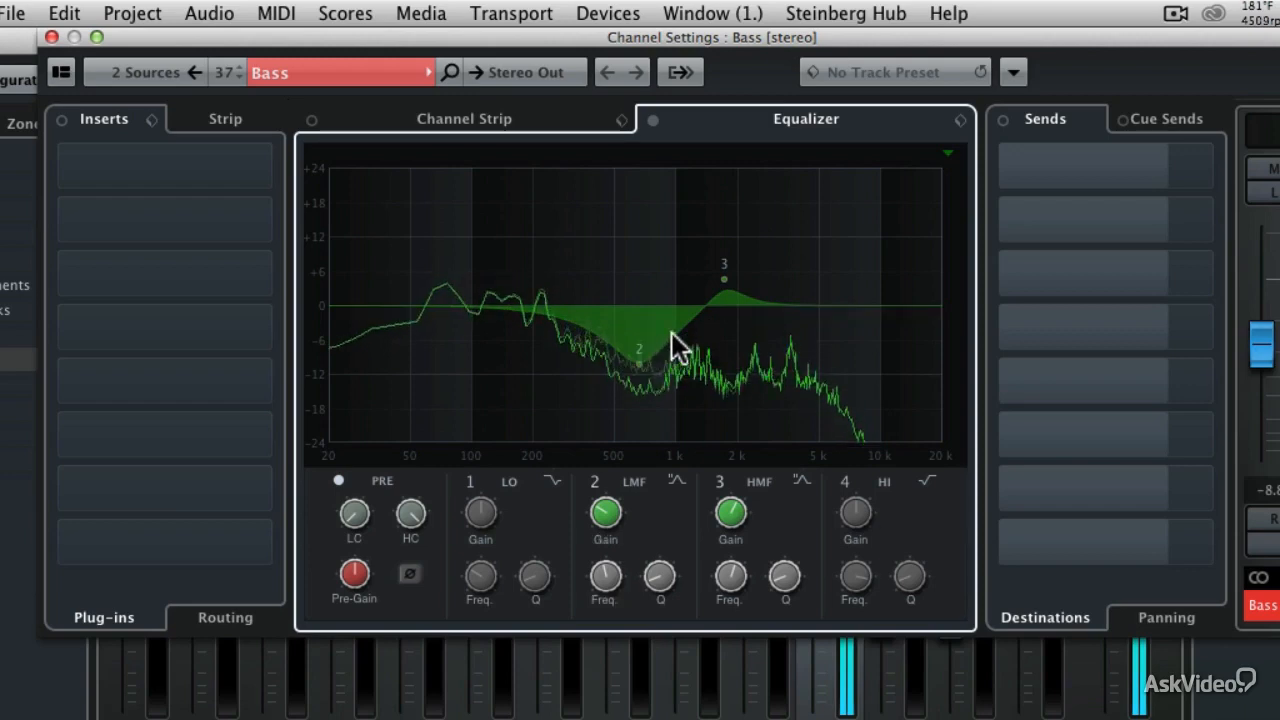
{"action": "mouse_move", "coordinate": [724, 284]}
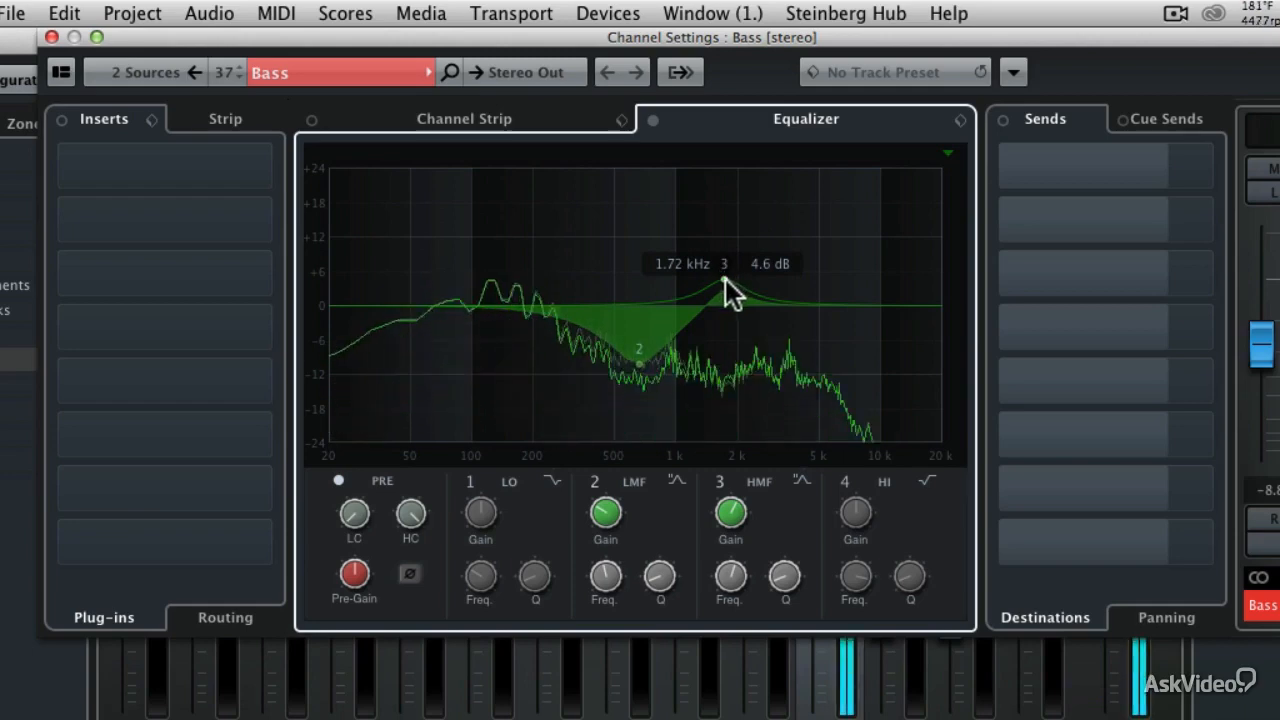
{"action": "left_click_drag", "start_coordinate": [725, 279], "coordinate": [753, 250]}
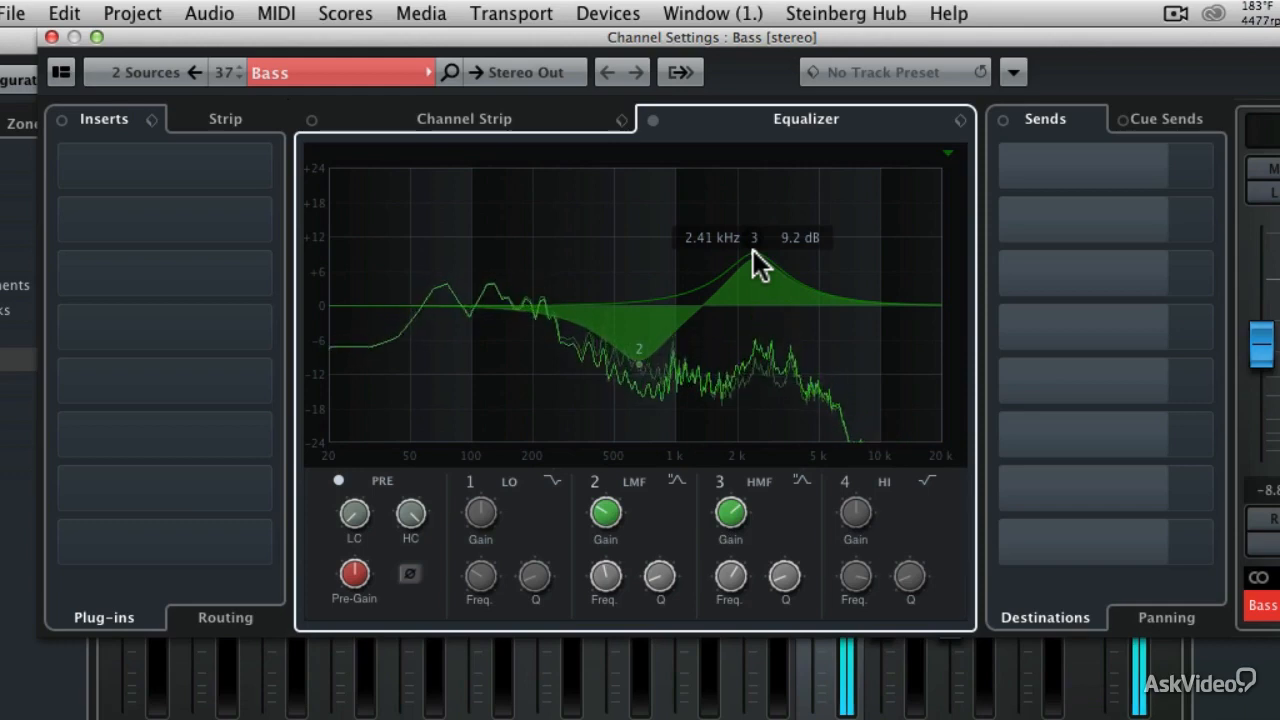
- Soften the band 2 cut to about -2.2 dB and lower band 3 to about 5.9 dB at 2.35 kHz
{"action": "left_click", "coordinate": [653, 120]}
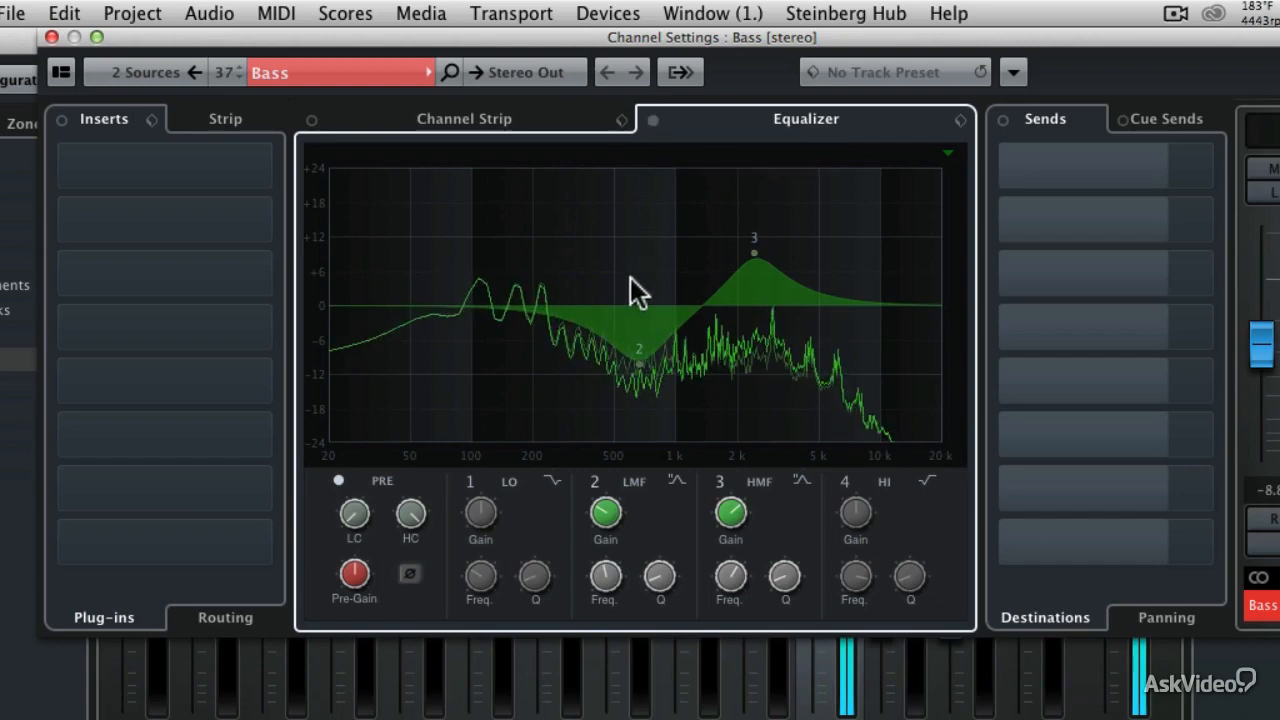
{"action": "mouse_move", "coordinate": [638, 355]}
{"action": "left_click_drag", "start_coordinate": [638, 361], "coordinate": [633, 319]}
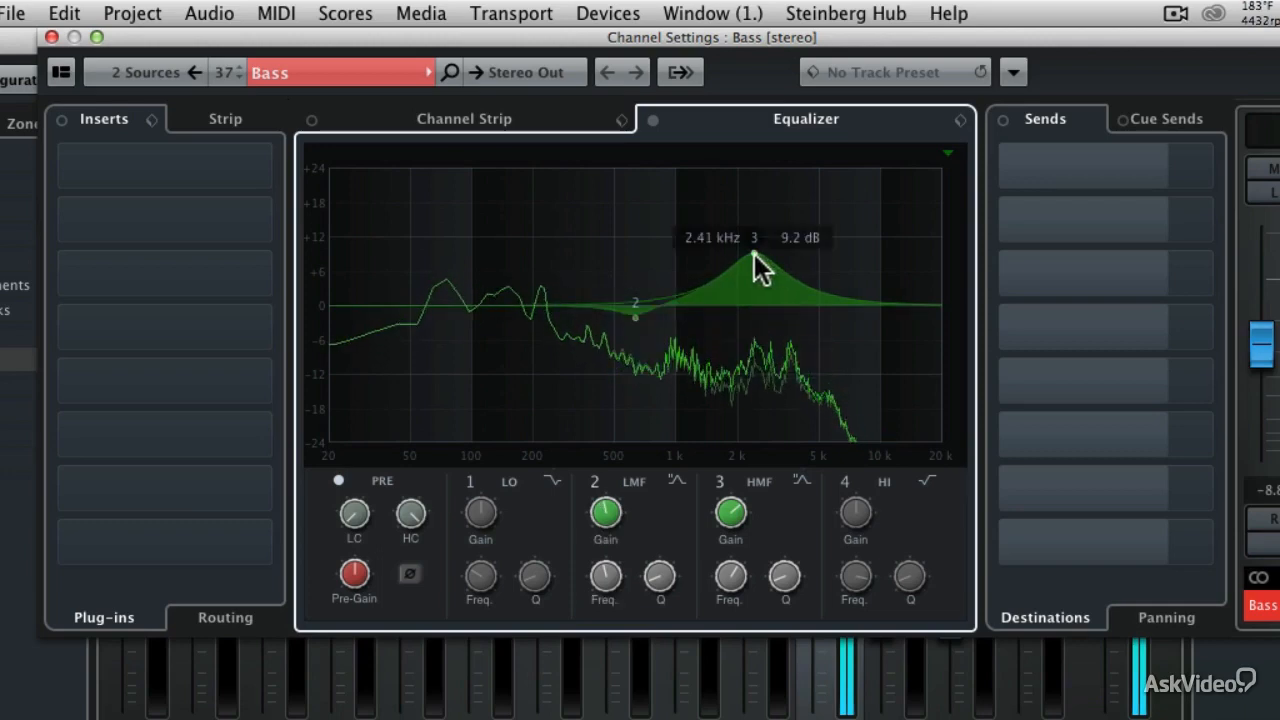
{"action": "left_click_drag", "start_coordinate": [754, 253], "coordinate": [750, 270]}
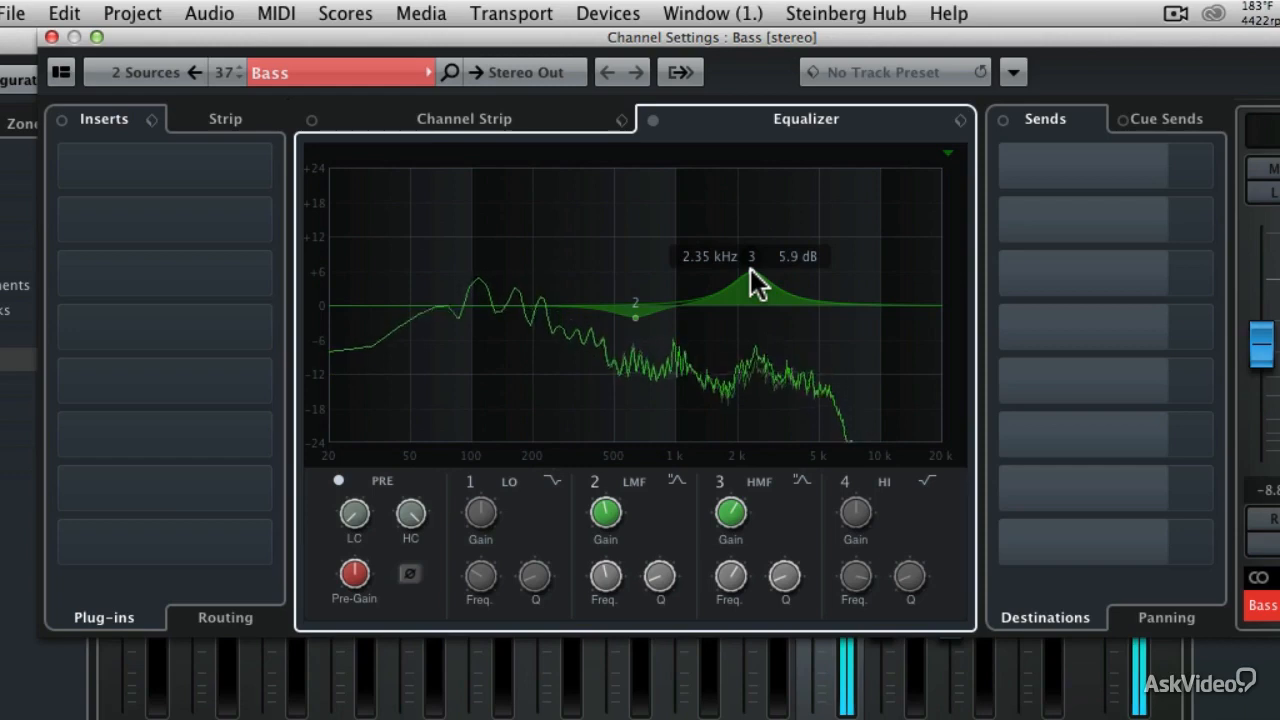
- Activate EQ band 1 on the Bass channel with its gain at 0.0 dB
{"action": "right_click", "coordinate": [510, 491]}
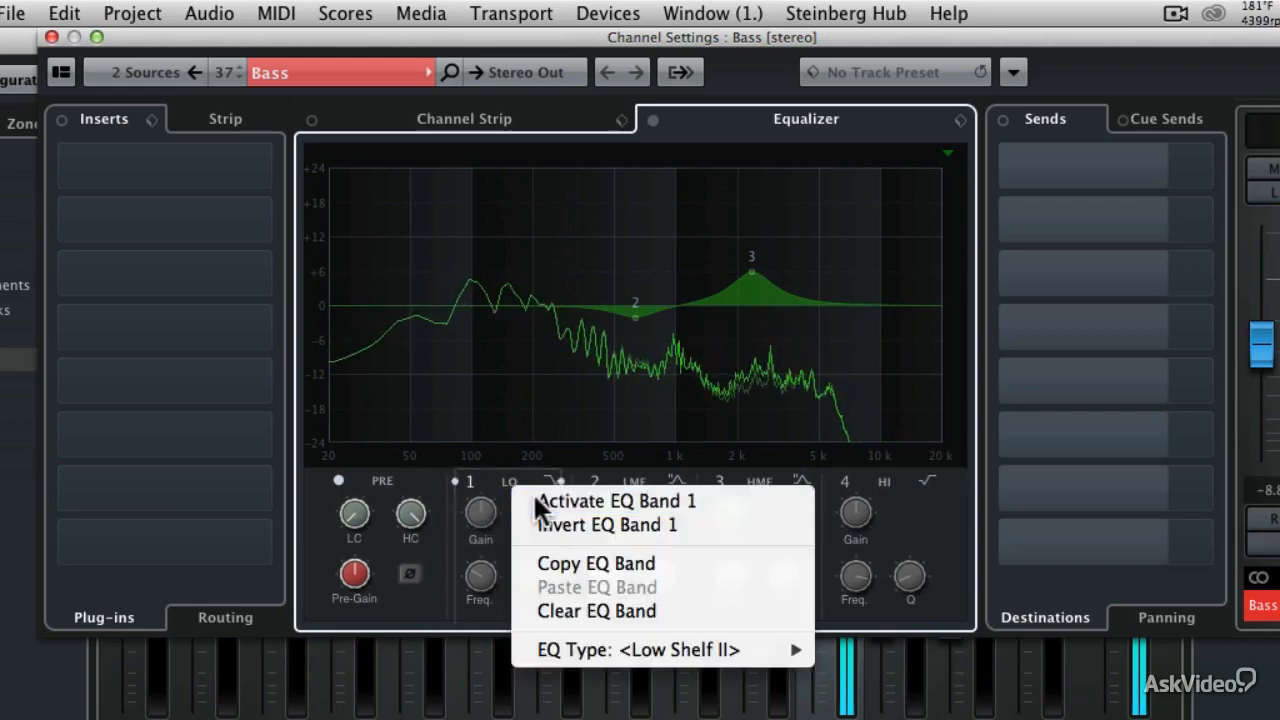
{"action": "left_click", "coordinate": [534, 498]}
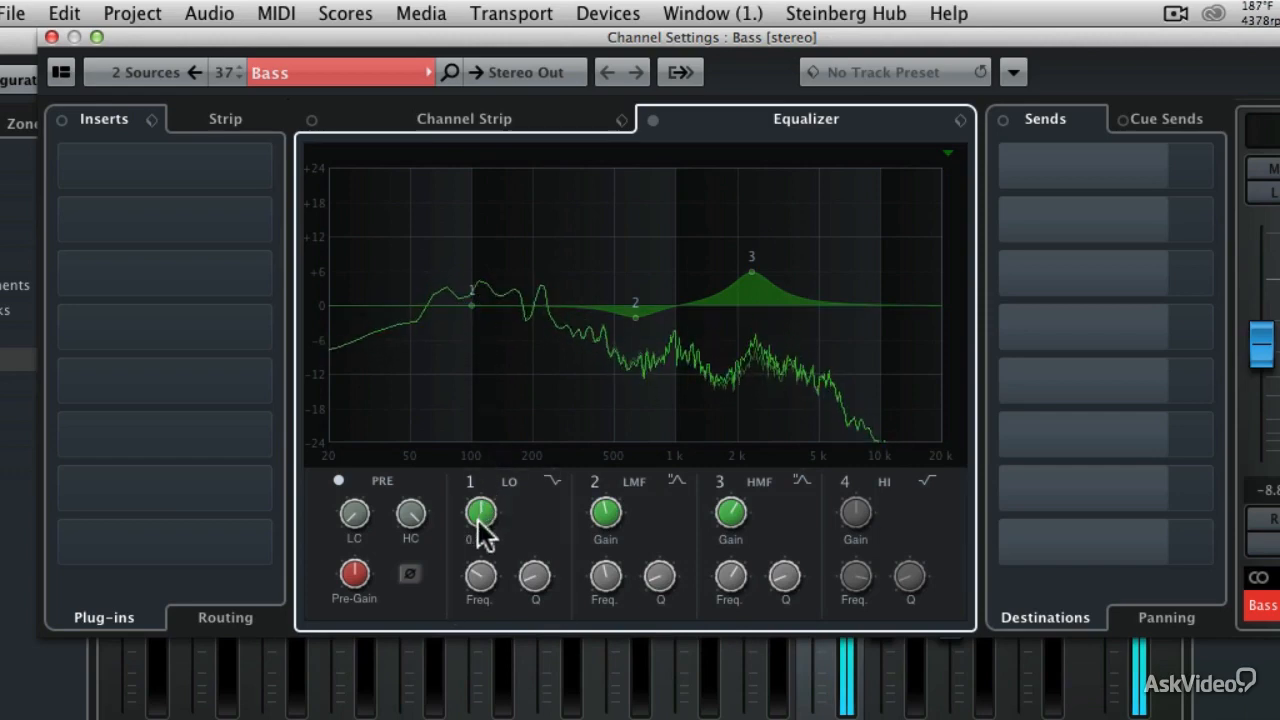
{"action": "mouse_move", "coordinate": [480, 537]}
{"action": "left_mouse_down"}
{"action": "mouse_move", "coordinate": [483, 478]}
{"action": "mouse_move", "coordinate": [477, 580]}
{"action": "mouse_move", "coordinate": [480, 531]}
{"action": "left_mouse_up"}
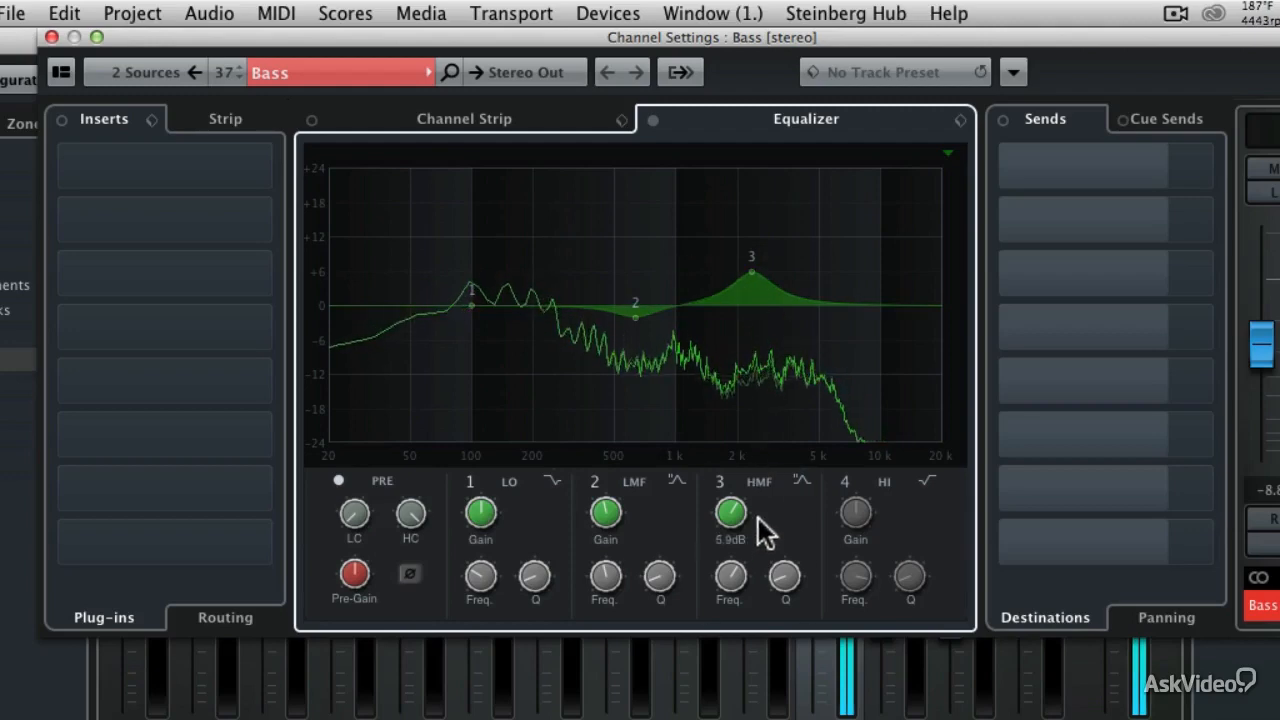
- Widen EQ band 3 to a Q of 0.6 and set its frequency to about 2.26 kHz
{"action": "left_click_drag", "start_coordinate": [778, 577], "coordinate": [786, 476]}
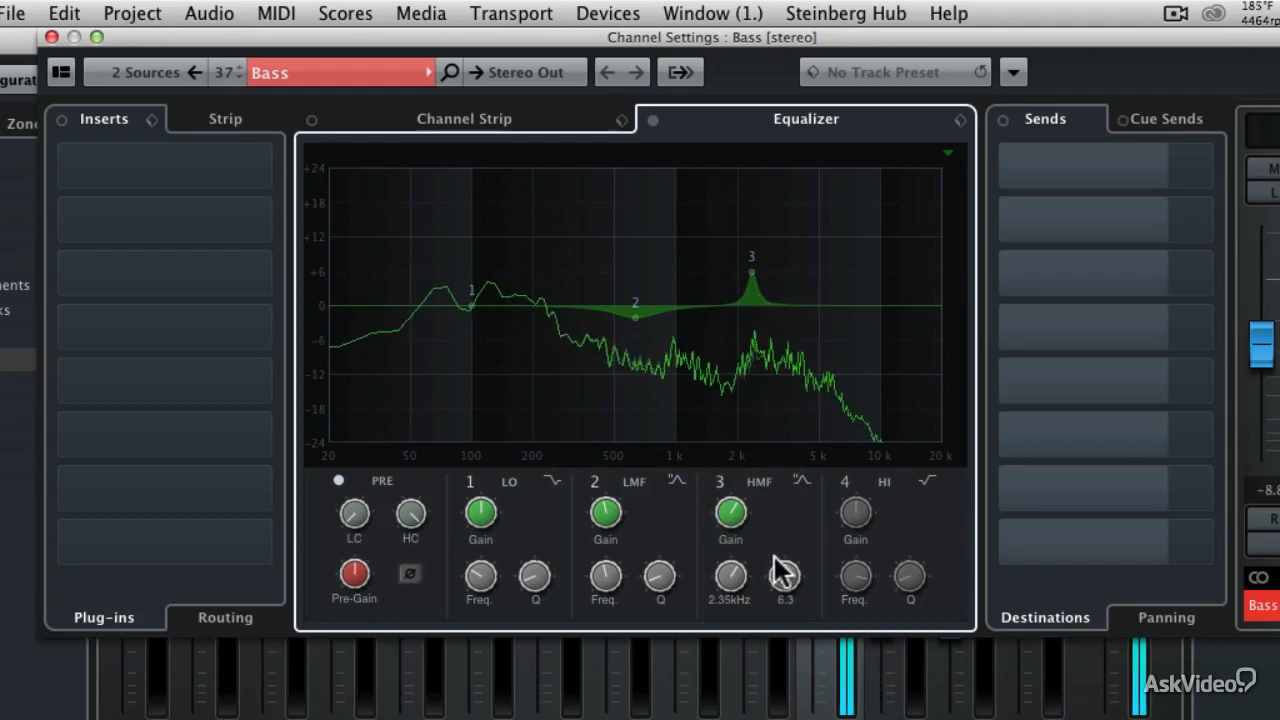
{"action": "left_click_drag", "start_coordinate": [780, 564], "coordinate": [777, 577]}
{"action": "left_click_drag", "start_coordinate": [773, 627], "coordinate": [773, 683]}
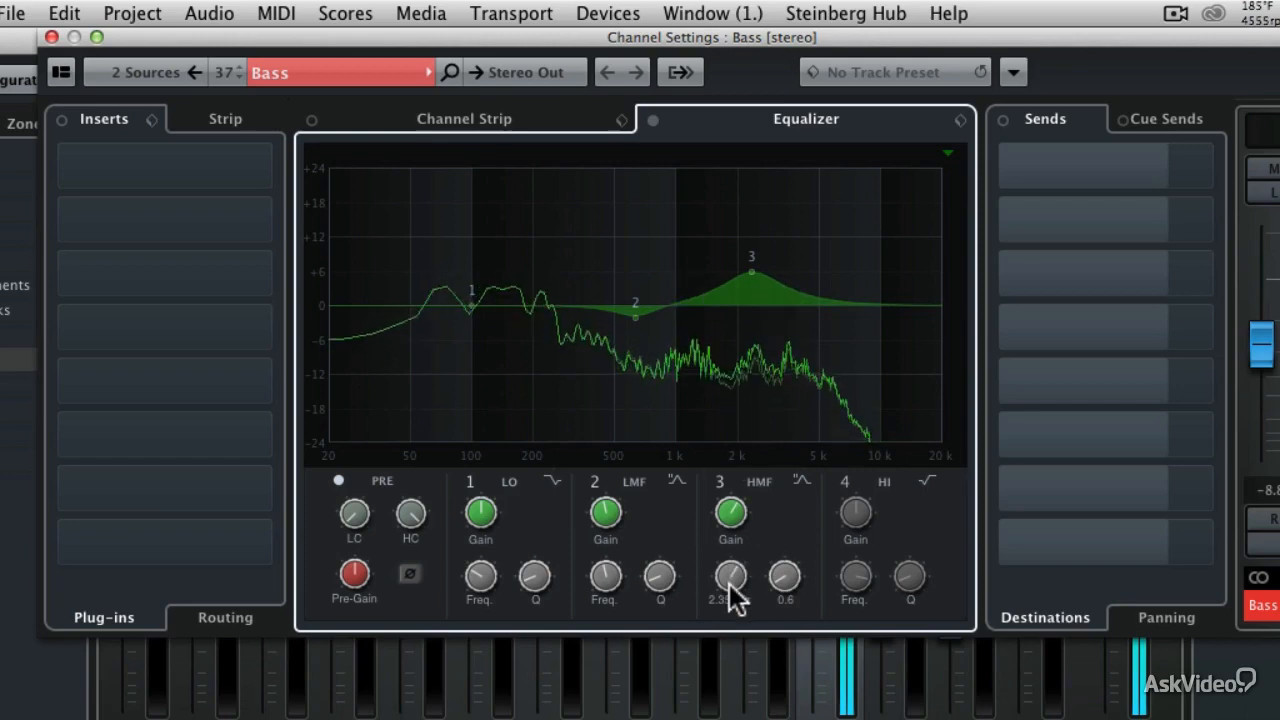
{"action": "left_click_drag", "start_coordinate": [729, 580], "coordinate": [727, 583]}
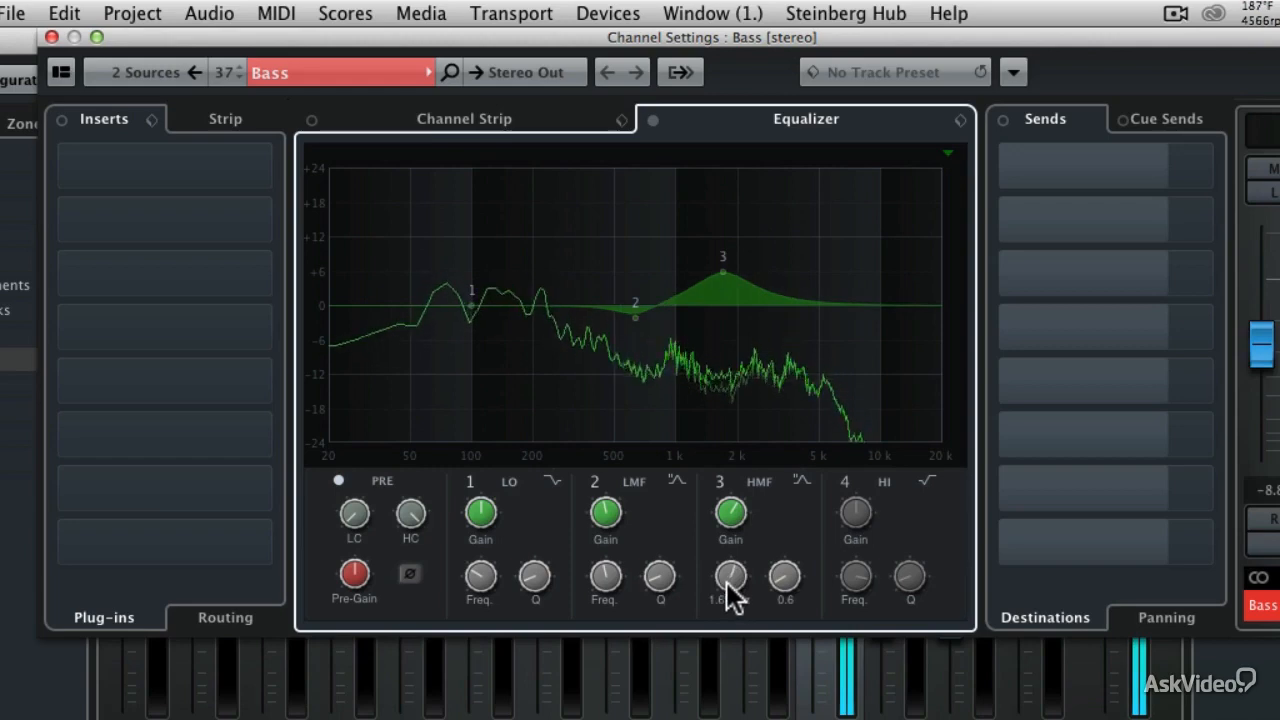
{"action": "left_click_drag", "start_coordinate": [727, 585], "coordinate": [727, 578]}
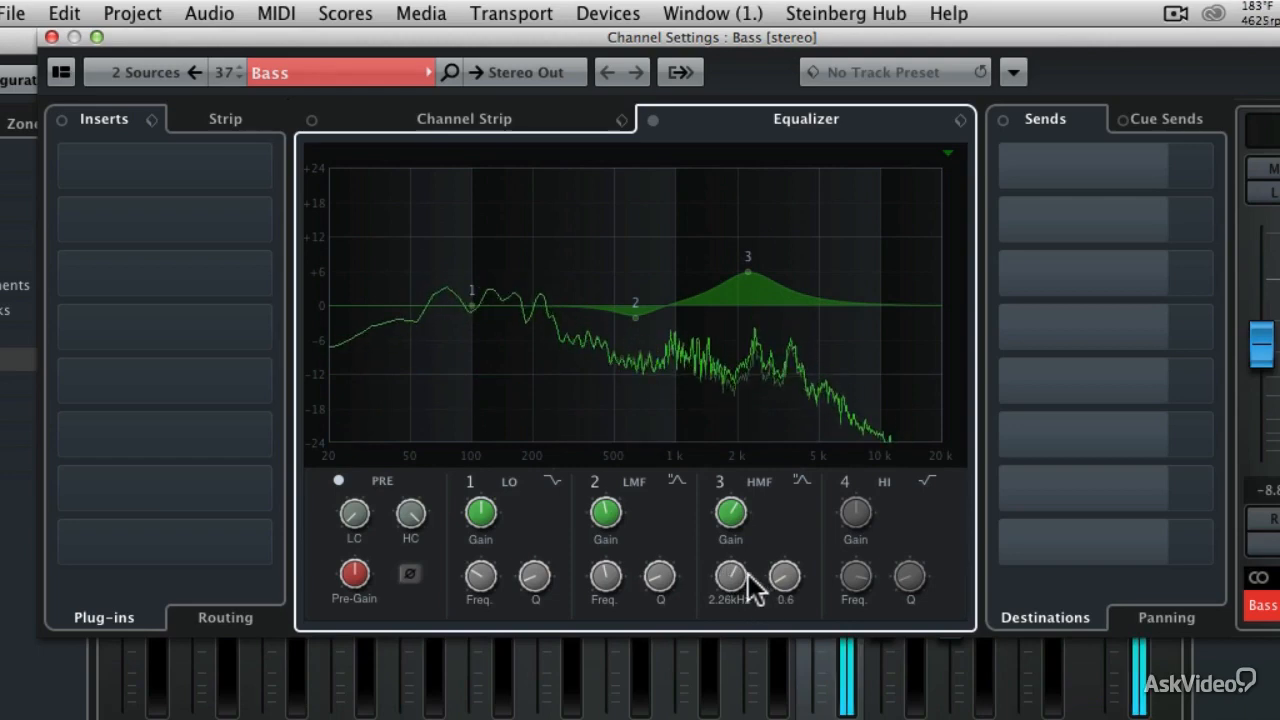
- Cycle the equalizer display through the enlarged curve and the slider controls, and return to the knob controls
{"action": "left_click", "coordinate": [950, 155]}
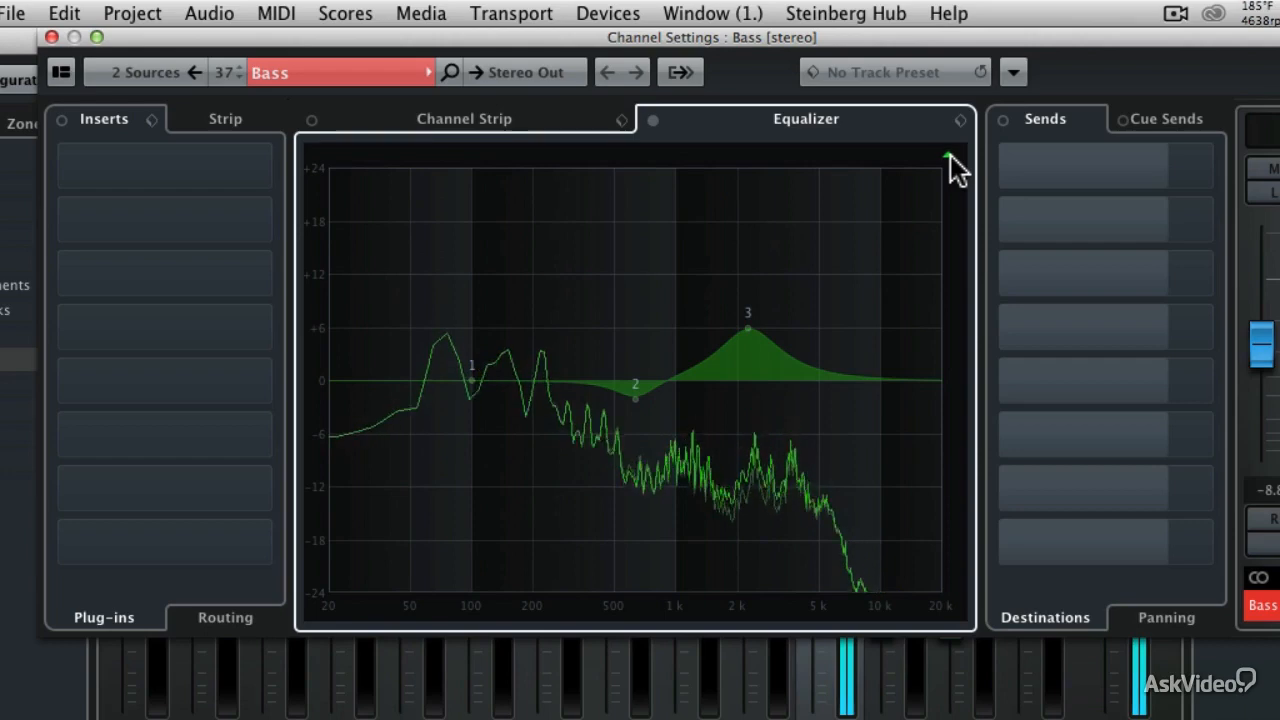
{"action": "left_click", "coordinate": [950, 155]}
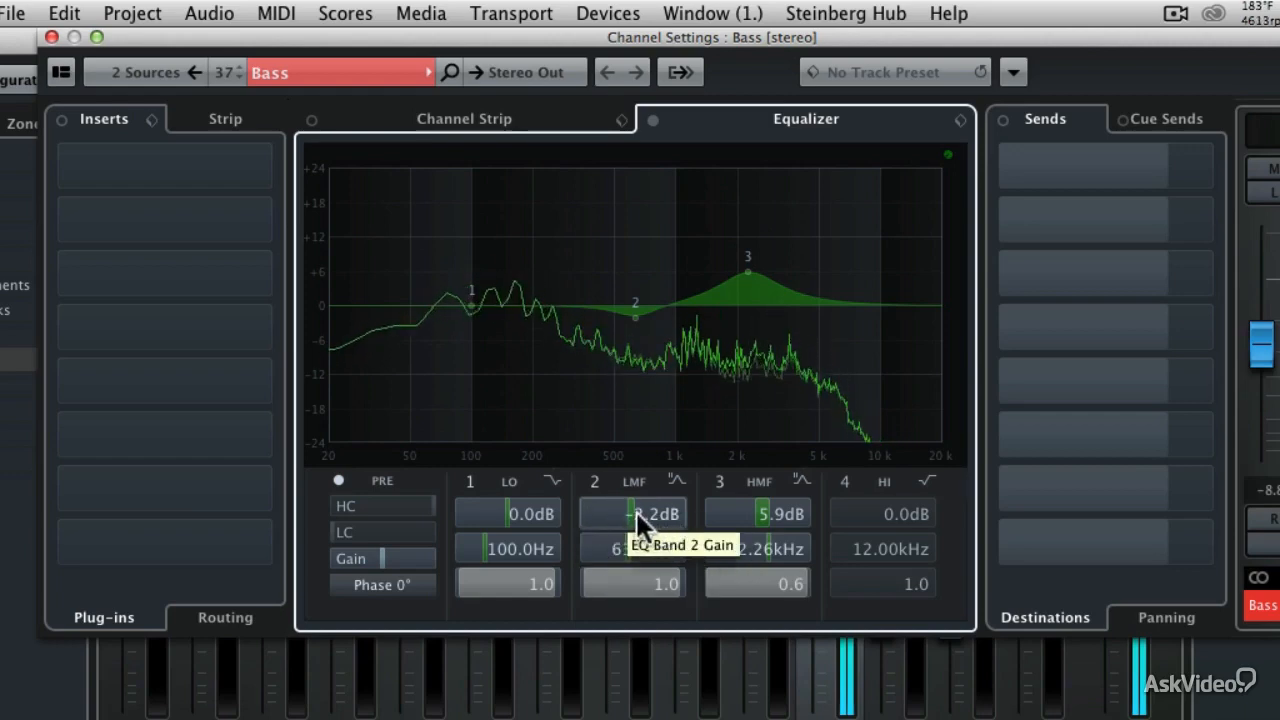
{"action": "left_click", "coordinate": [947, 153]}
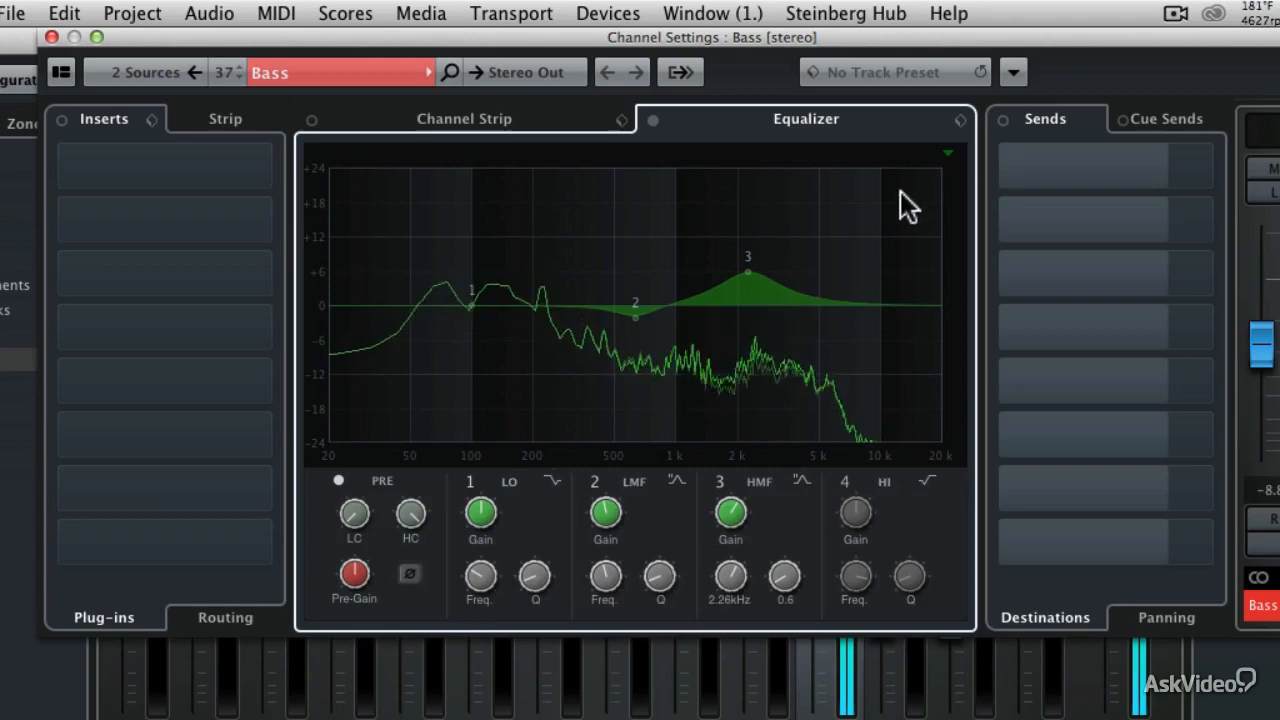
- Browse the list of equalizer presets and close it without loading one
{"action": "left_click", "coordinate": [960, 121]}
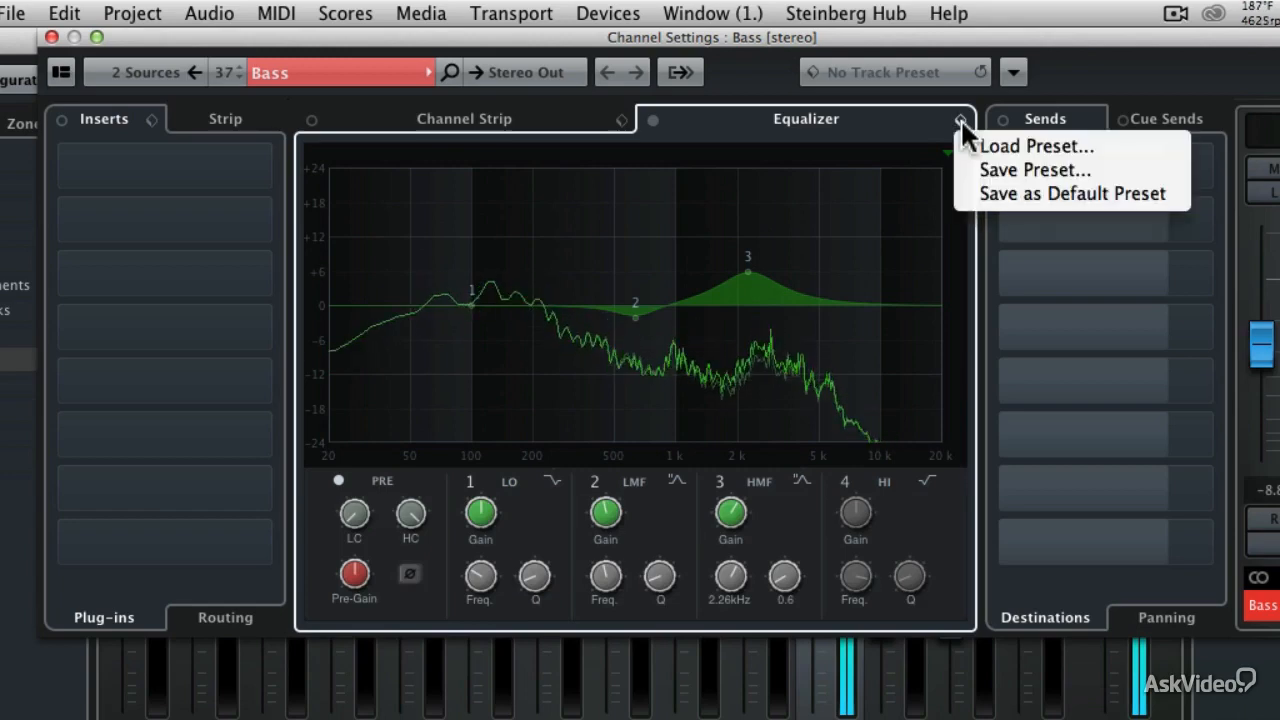
{"action": "left_click", "coordinate": [968, 140]}
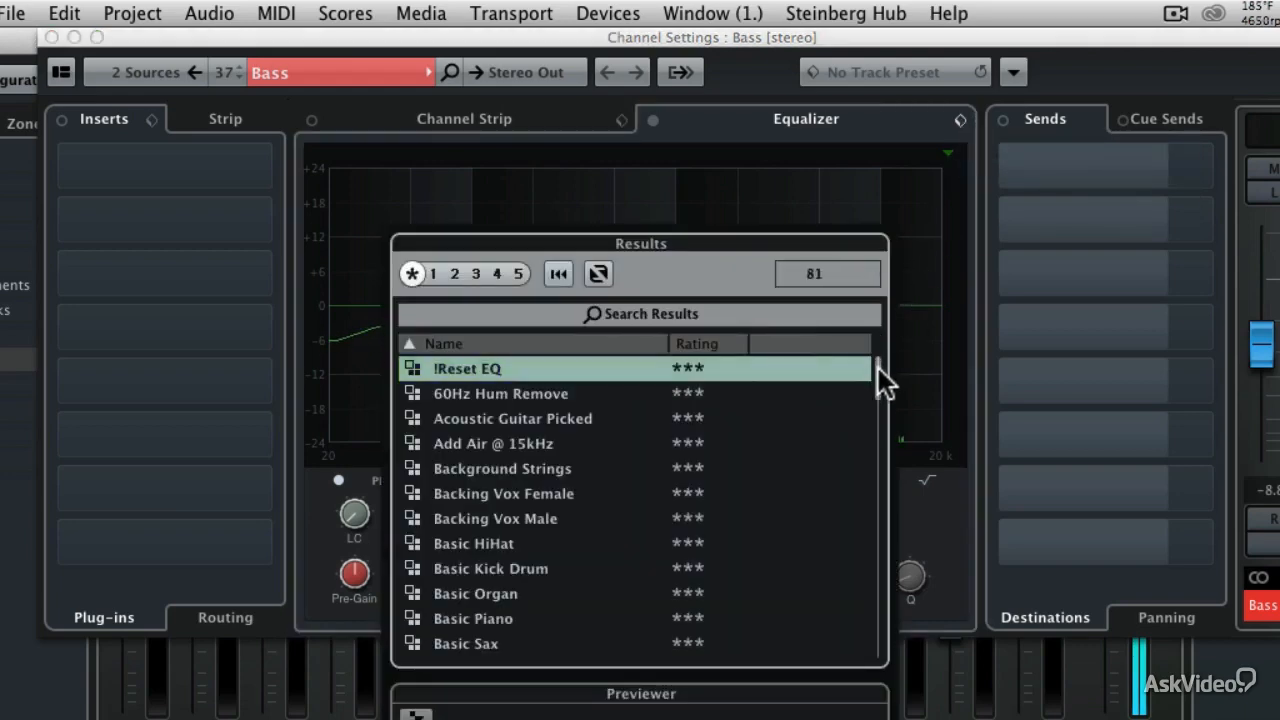
{"action": "mouse_move", "coordinate": [878, 368]}
{"action": "left_mouse_down"}
{"action": "mouse_move", "coordinate": [876, 554]}
{"action": "mouse_move", "coordinate": [886, 355]}
{"action": "left_mouse_up"}
{"action": "left_click", "coordinate": [894, 126]}
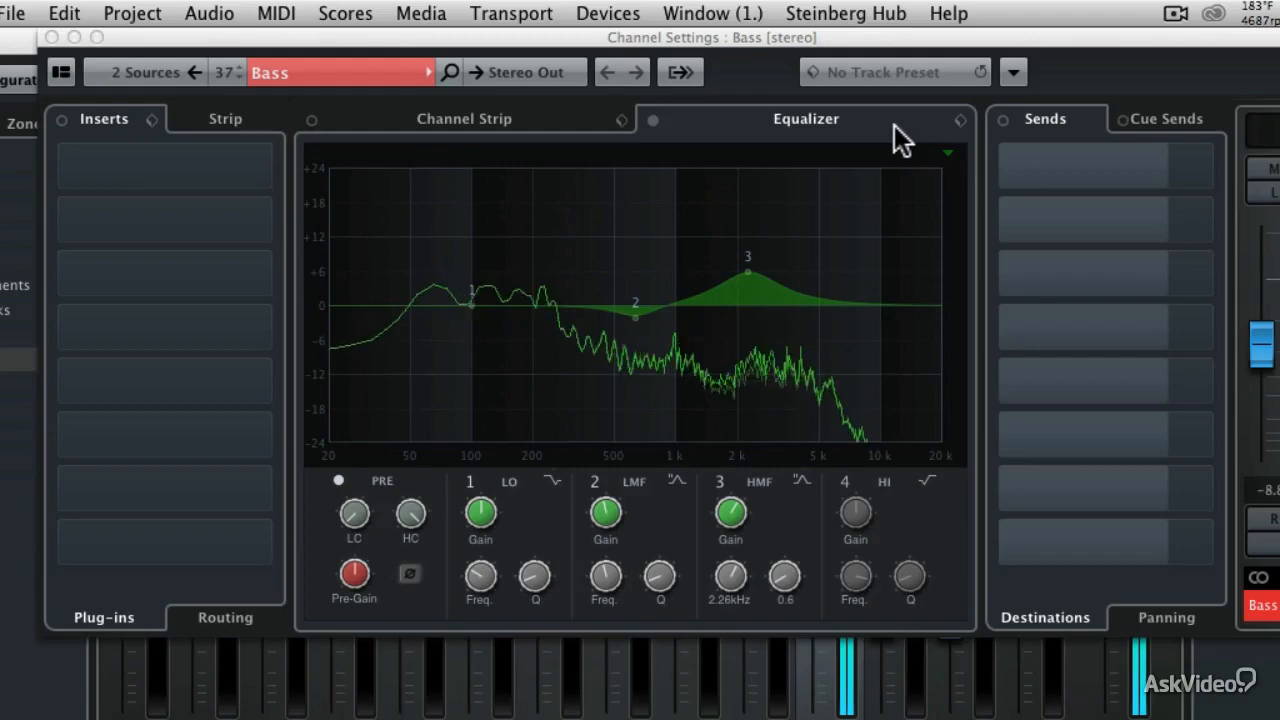
- Close the Bass channel settings, move the solo from Bass to the GTR group, and open the GTR channel settings
{"action": "left_click", "coordinate": [51, 37]}
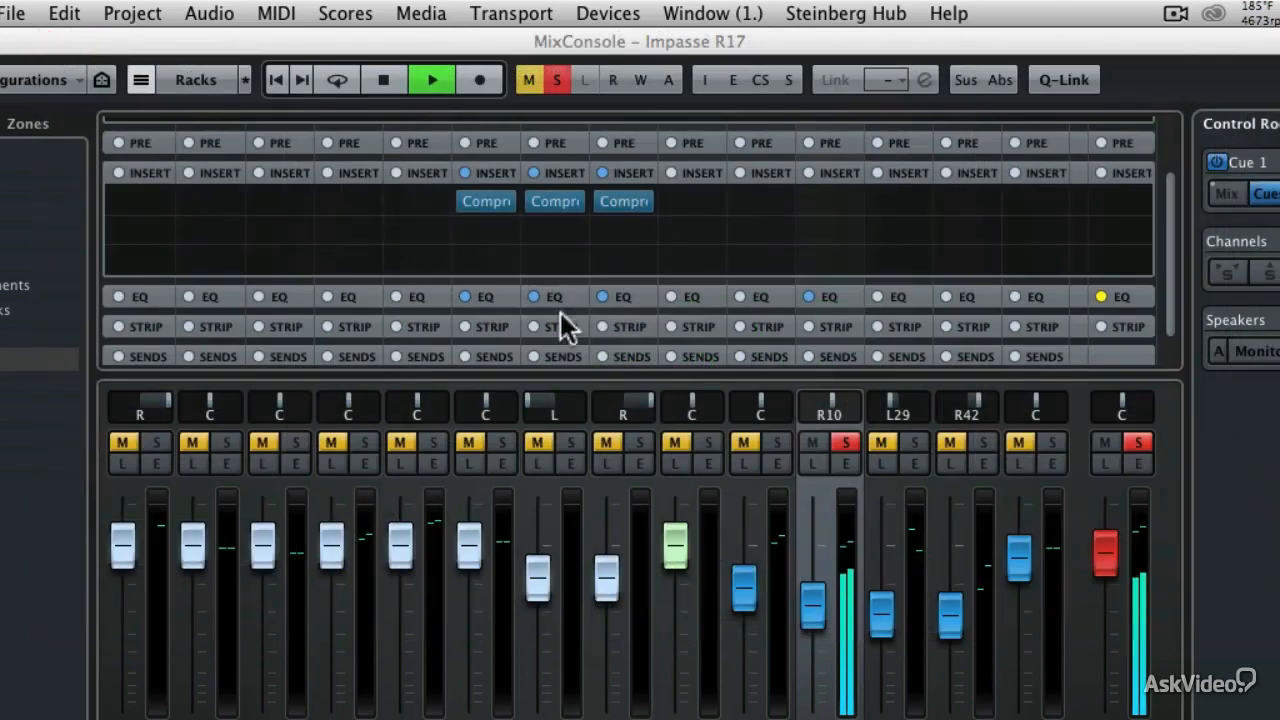
{"action": "left_click", "coordinate": [843, 443]}
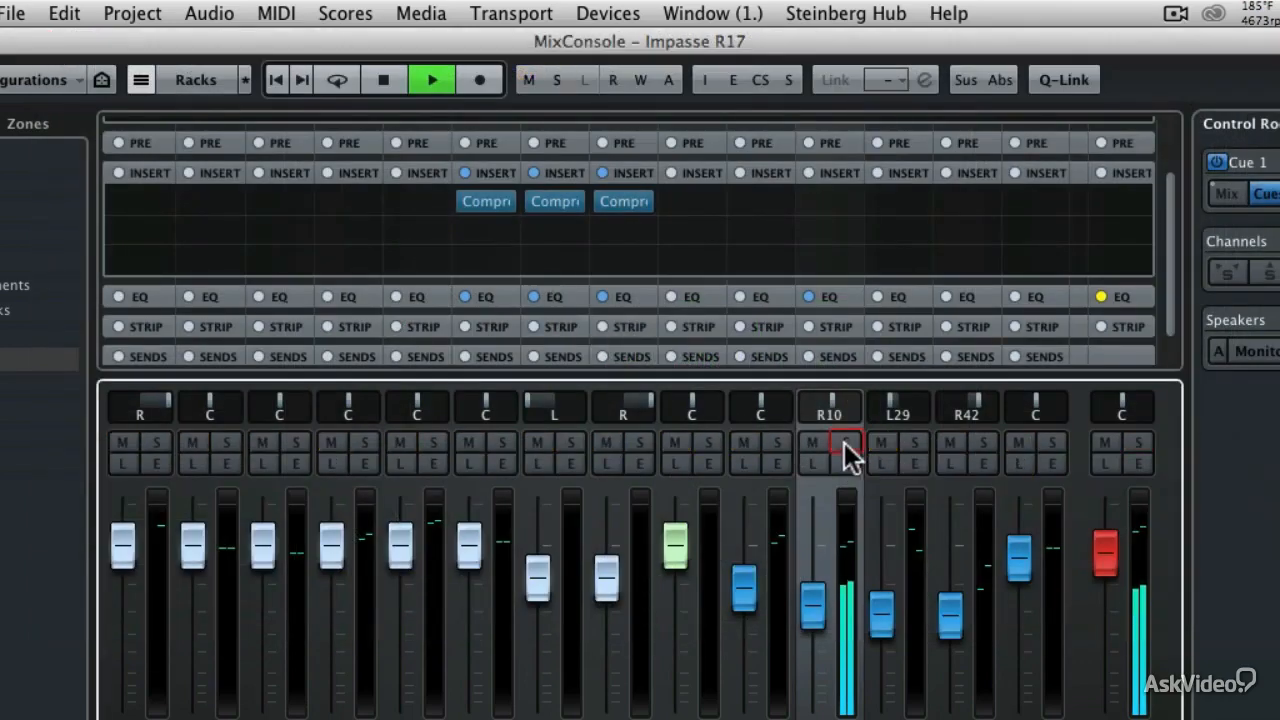
{"action": "left_click", "coordinate": [914, 442]}
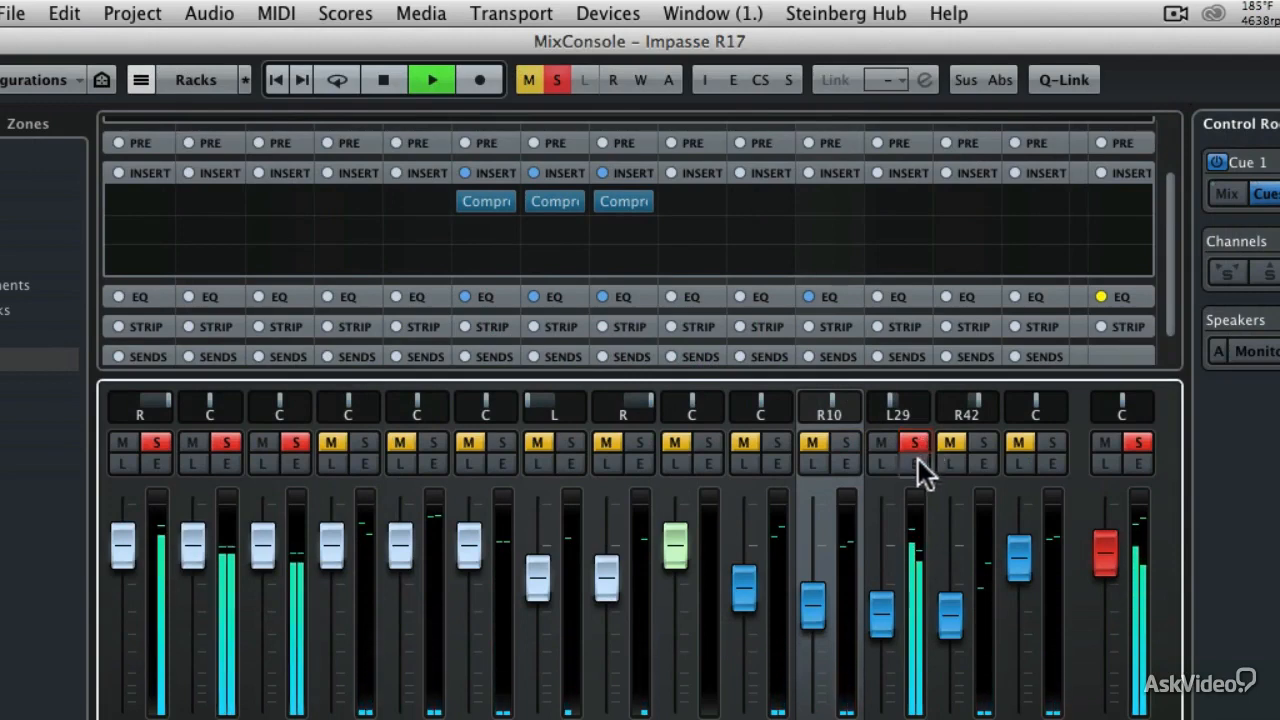
{"action": "left_click", "coordinate": [918, 459]}
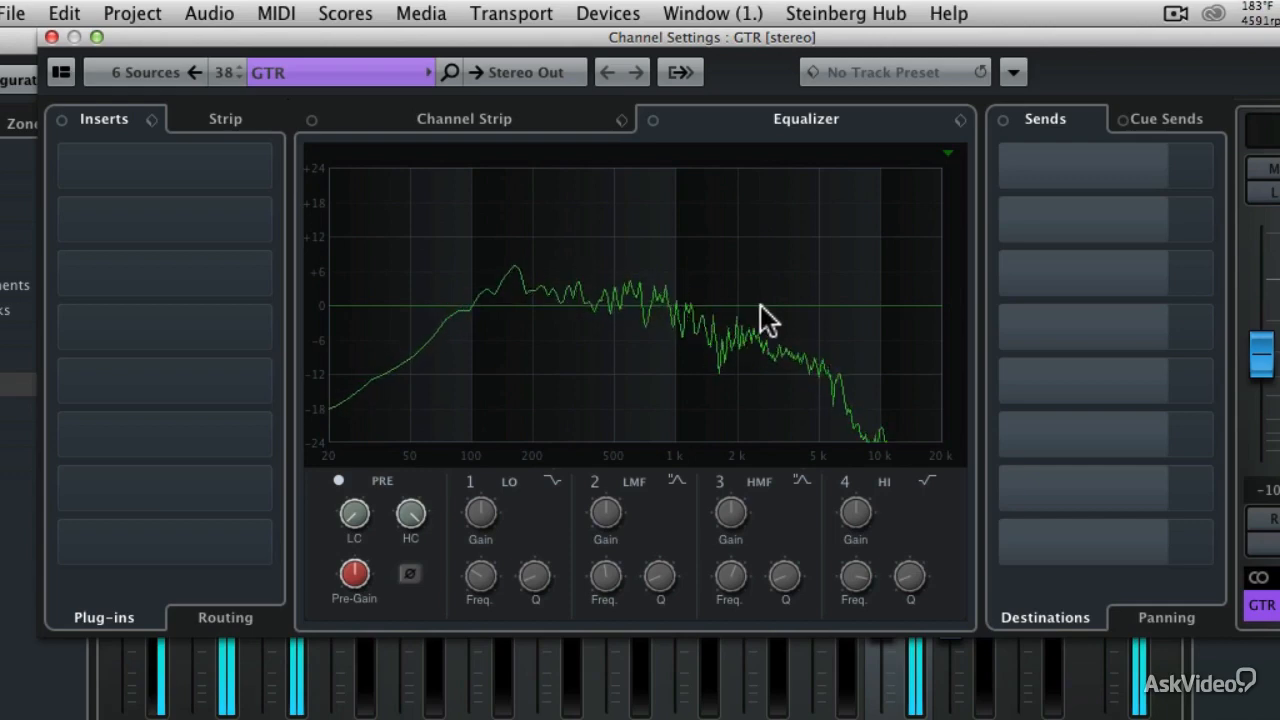
- Boost EQ band 3 of the GTR channel by about 7 dB near 3.4 kHz and cut band 2 by about 6.5 dB near 740 Hz
{"action": "left_click_drag", "start_coordinate": [763, 305], "coordinate": [784, 262]}
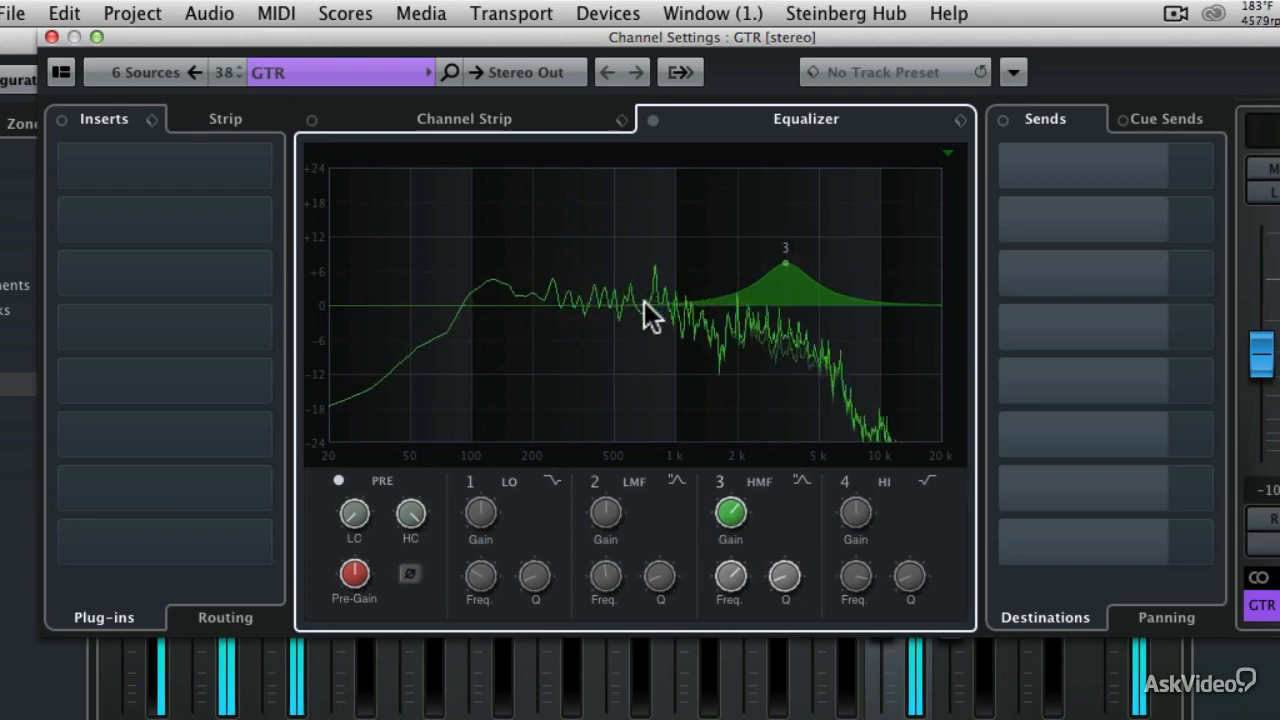
{"action": "left_click_drag", "start_coordinate": [644, 301], "coordinate": [648, 339]}
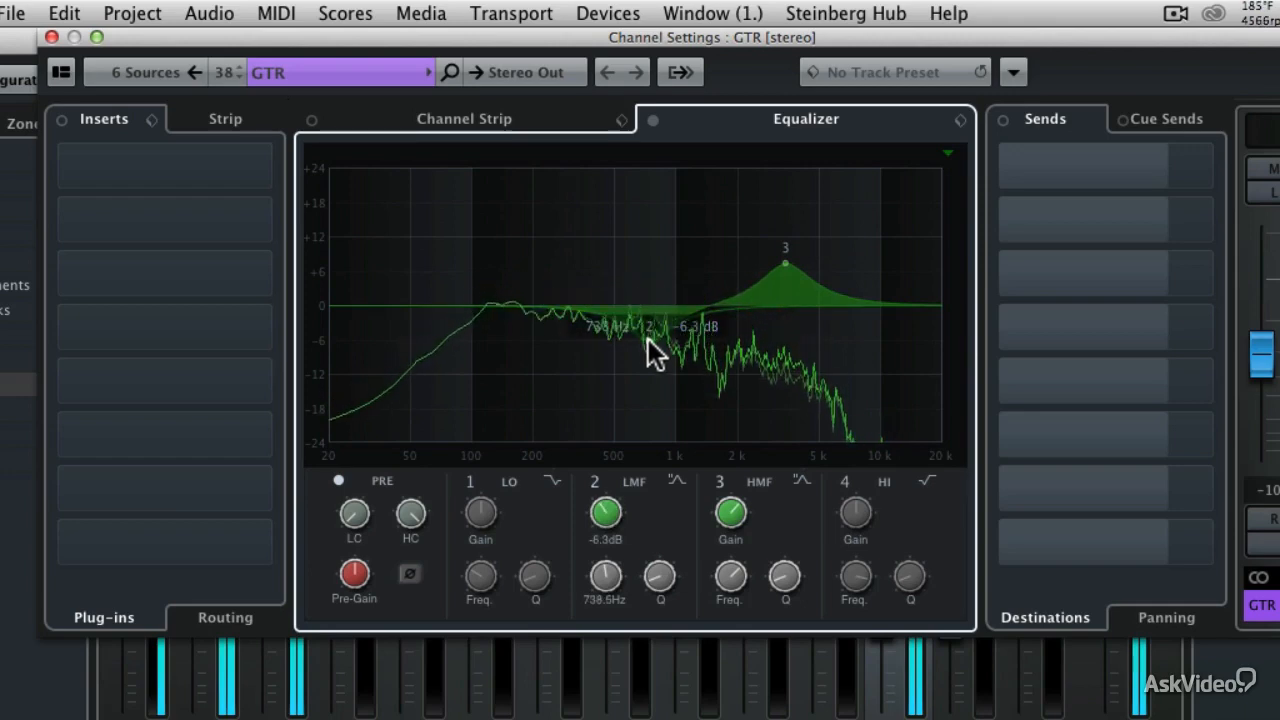
{"action": "left_click_drag", "start_coordinate": [648, 339], "coordinate": [649, 342]}
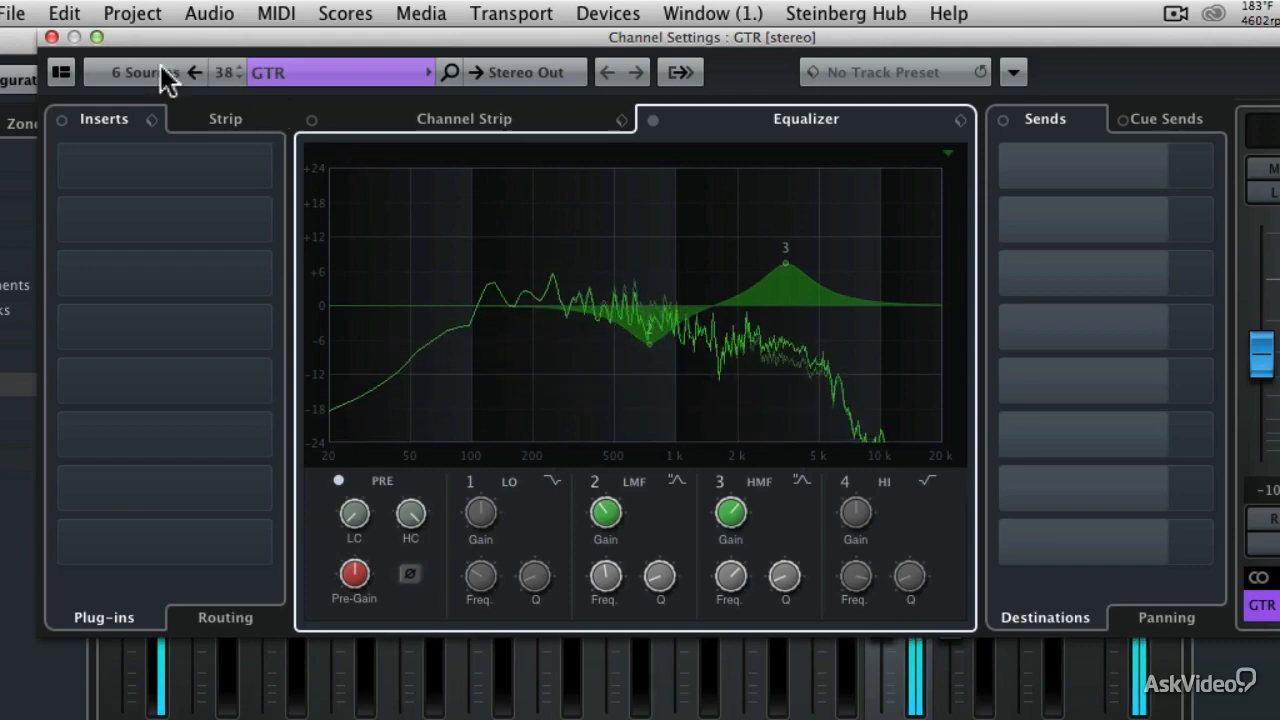
- Close the GTR channel settings, move the solo from GTR to the Keys group, and open the Keys channel settings
{"action": "left_click", "coordinate": [51, 37]}
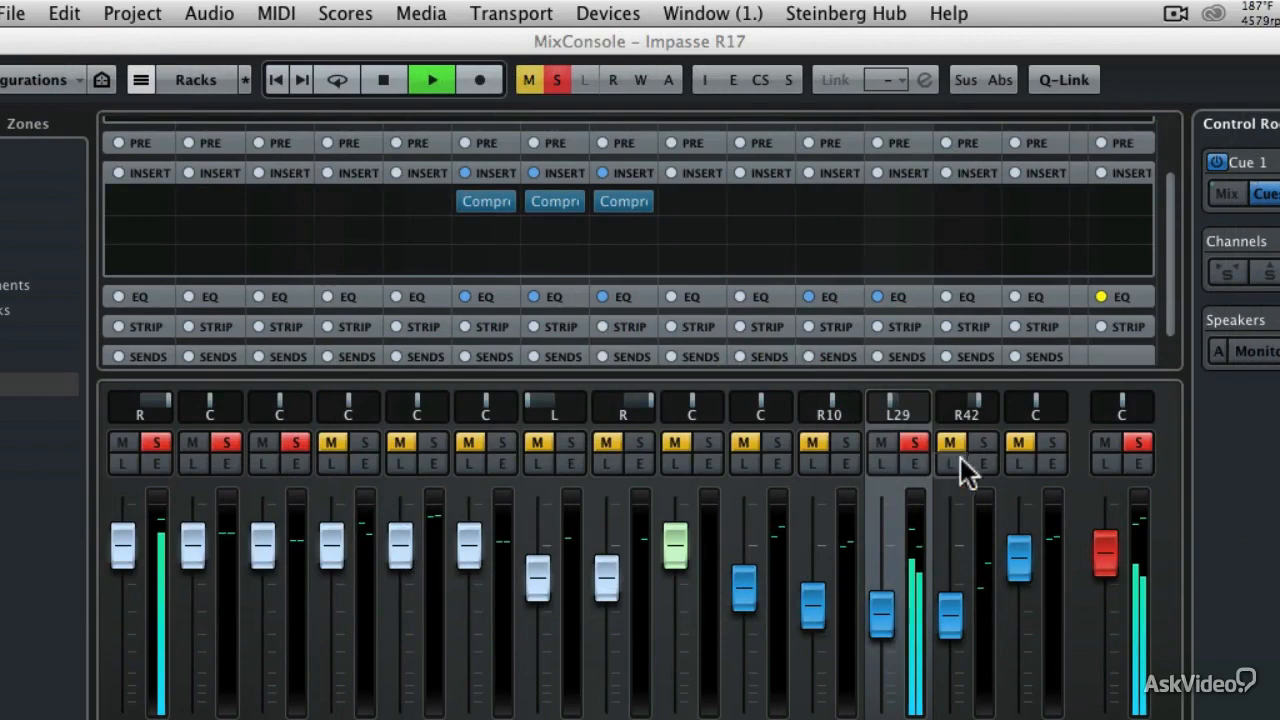
{"action": "left_click", "coordinate": [923, 441]}
{"action": "left_click", "coordinate": [985, 442]}
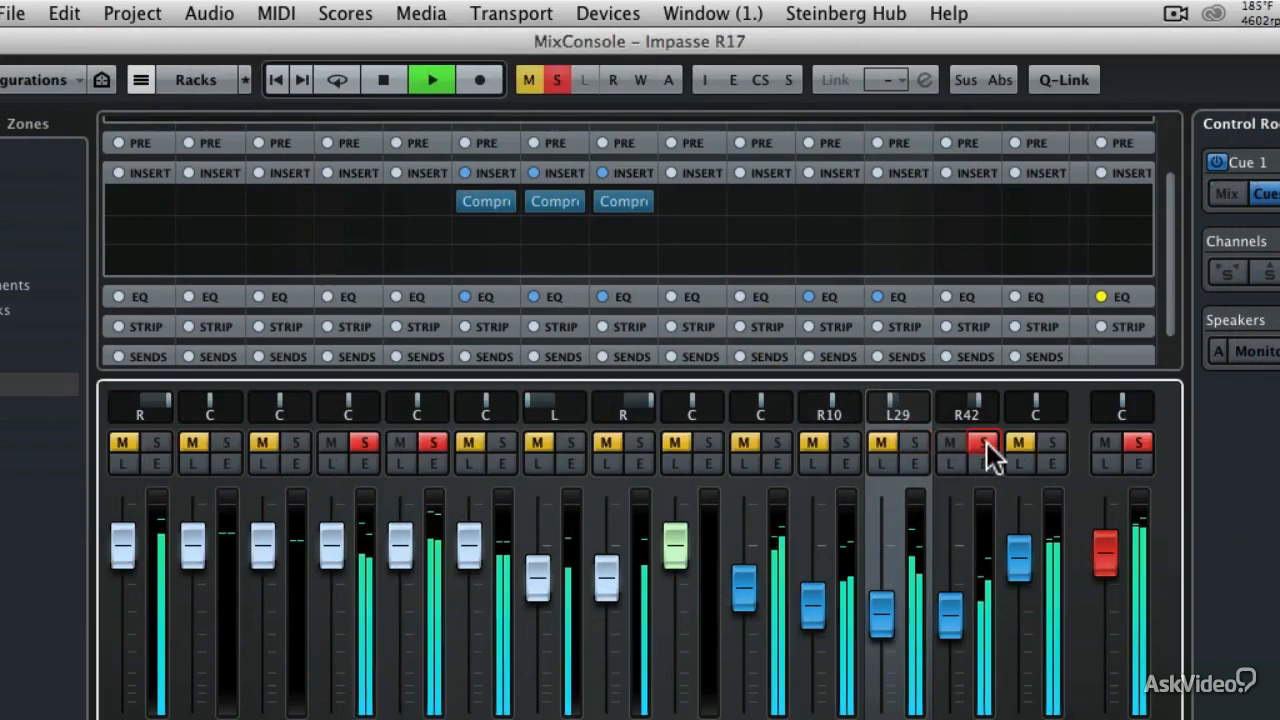
{"action": "left_click", "coordinate": [984, 462]}
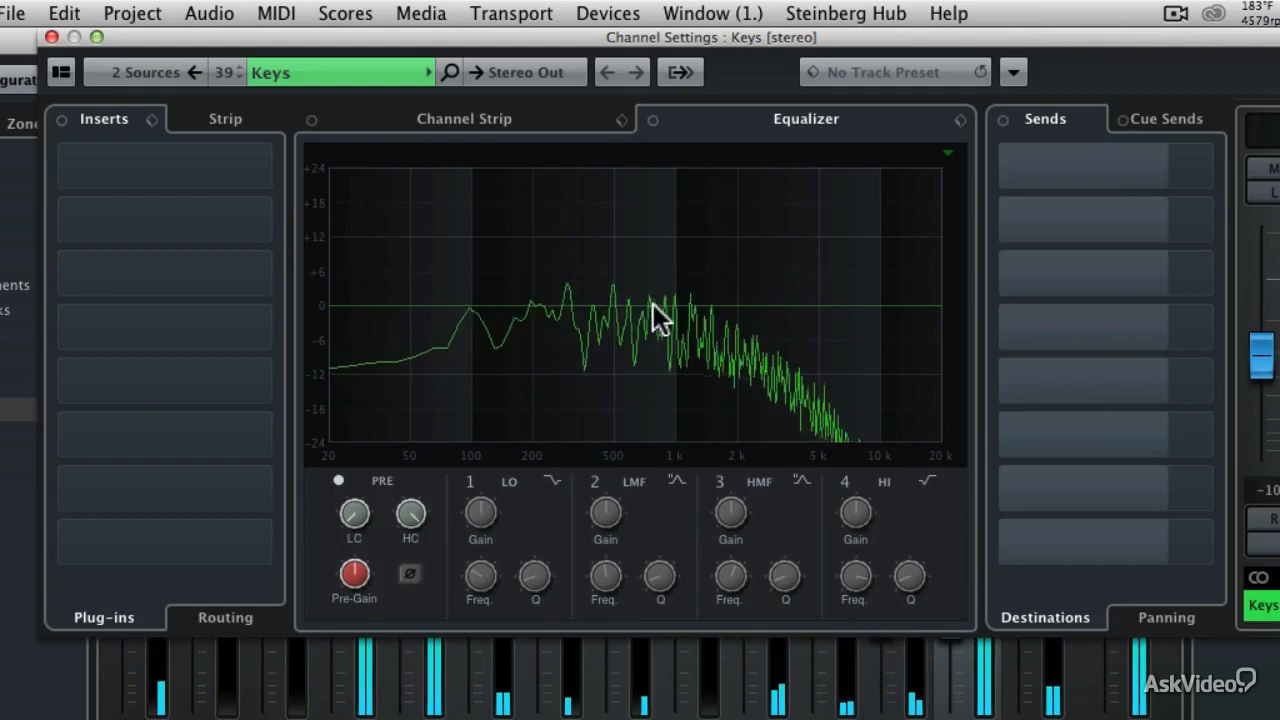
- Boost EQ band 3 of the Keys channel by about 6.5 dB near 827 Hz and band 2 by about 6 dB near 3.63 kHz
{"action": "left_click_drag", "start_coordinate": [658, 305], "coordinate": [658, 265]}
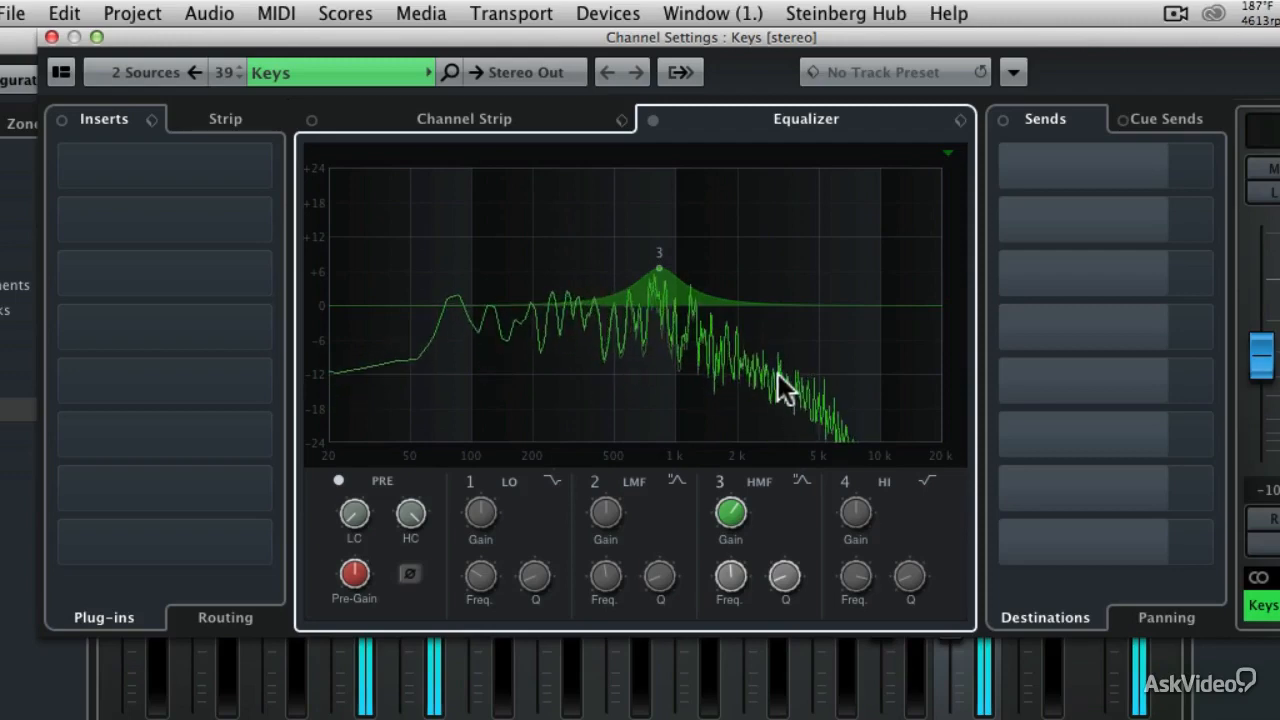
{"action": "left_click_drag", "start_coordinate": [778, 301], "coordinate": [789, 270]}
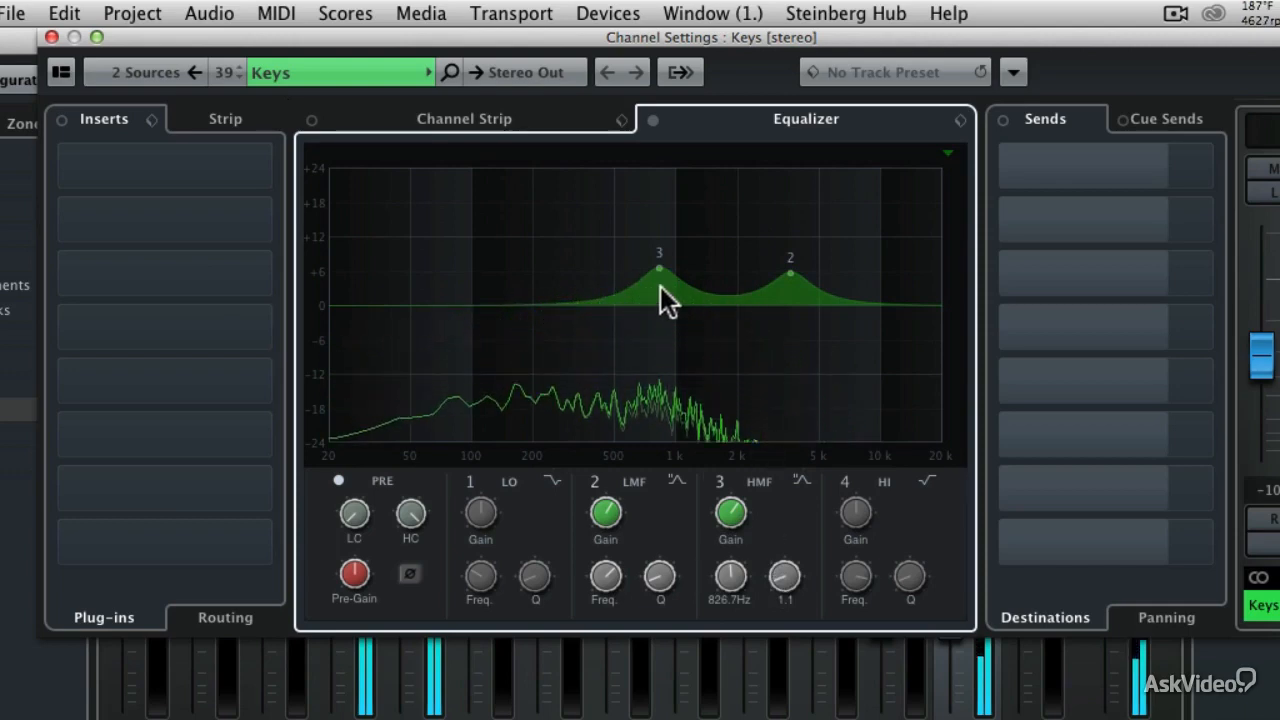
{"action": "mouse_move", "coordinate": [660, 269]}
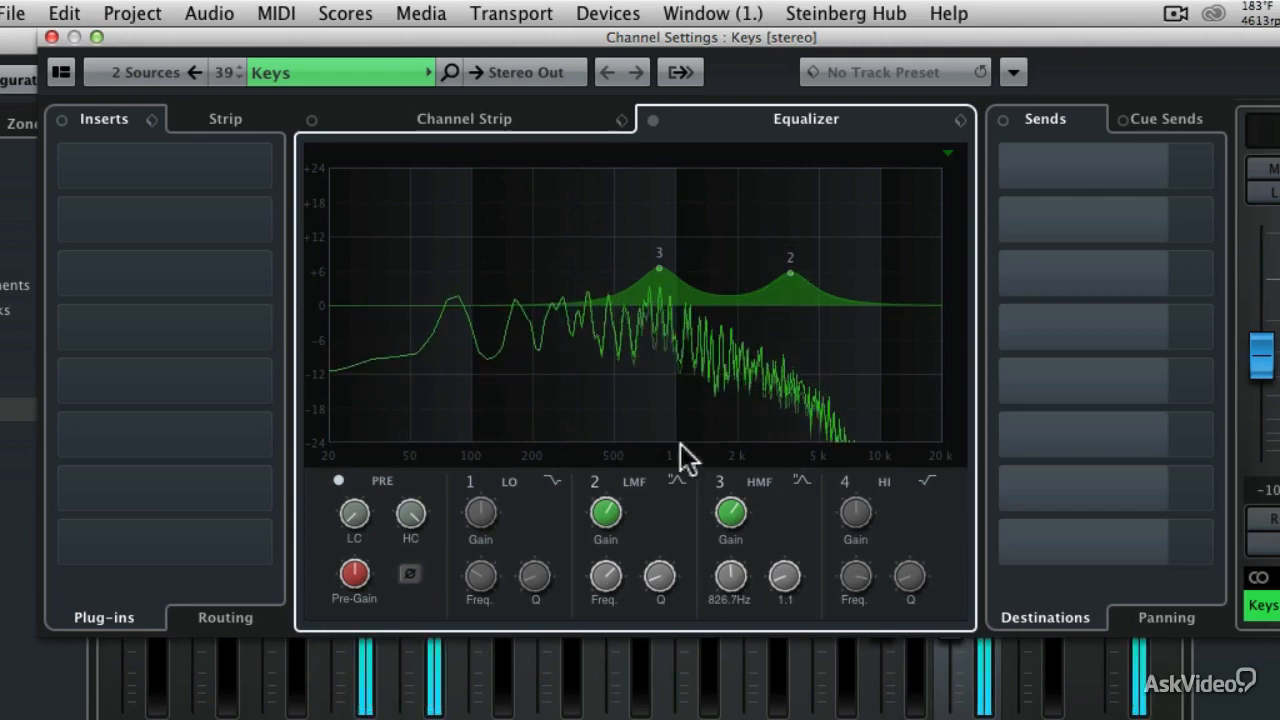
- Widen EQ band 2 of Keys to a Q of 0.2 and move it to 5.70 kHz with about 9 dB of gain
{"action": "left_click_drag", "start_coordinate": [656, 576], "coordinate": [650, 595]}
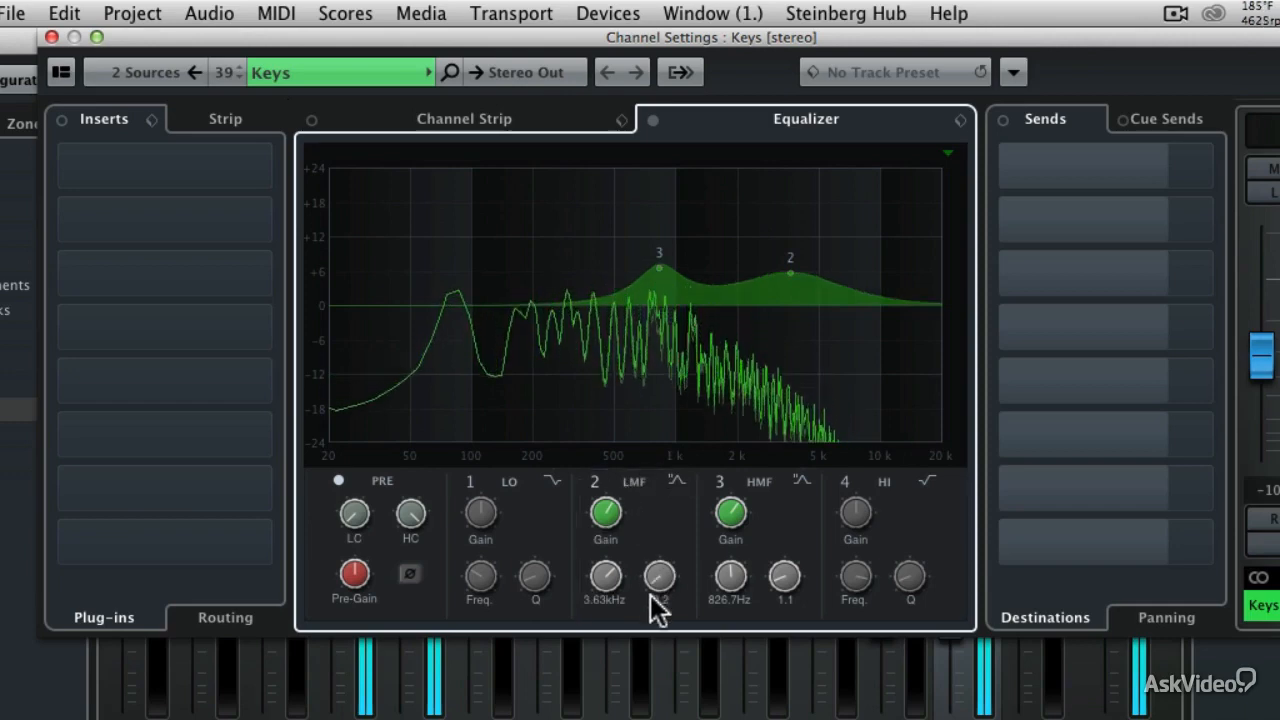
{"action": "left_click_drag", "start_coordinate": [794, 274], "coordinate": [829, 250]}
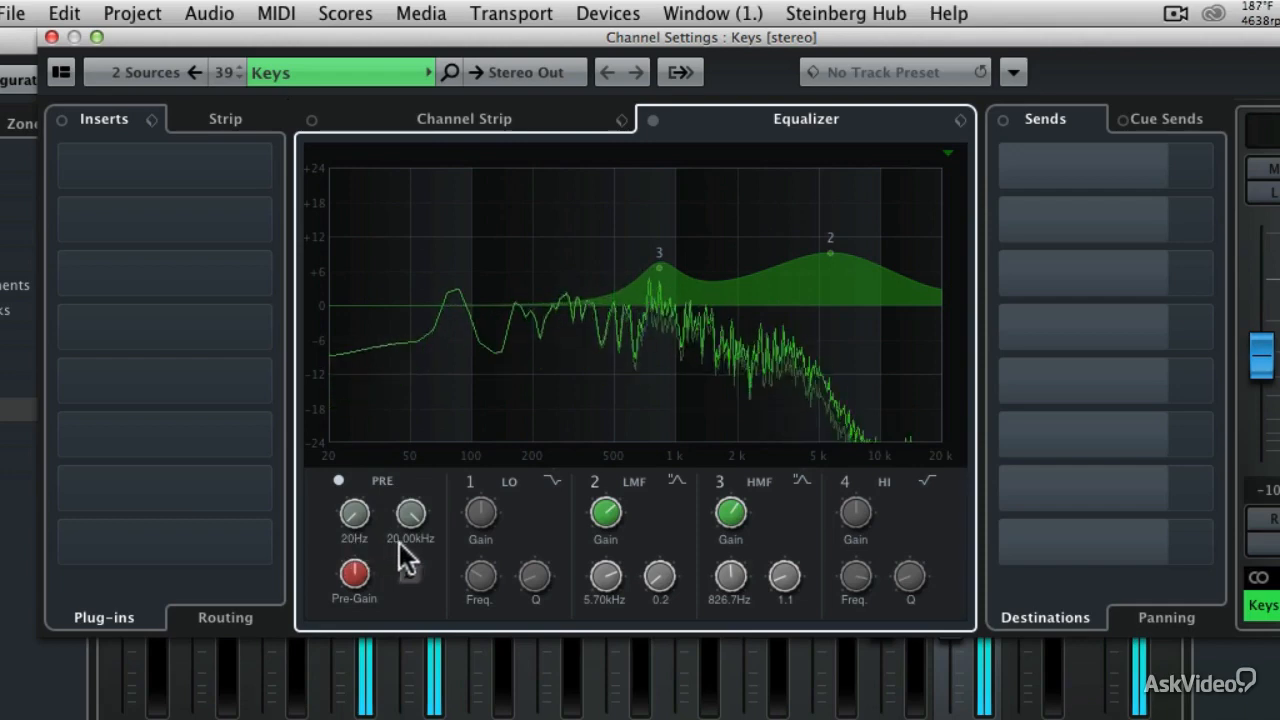
- Raise the low-cut filter of the Keys channel past 40 Hz, and compare the sound with the equalizer bypassed and active
{"action": "left_click", "coordinate": [345, 503]}
{"action": "left_click_drag", "start_coordinate": [344, 500], "coordinate": [344, 456]}
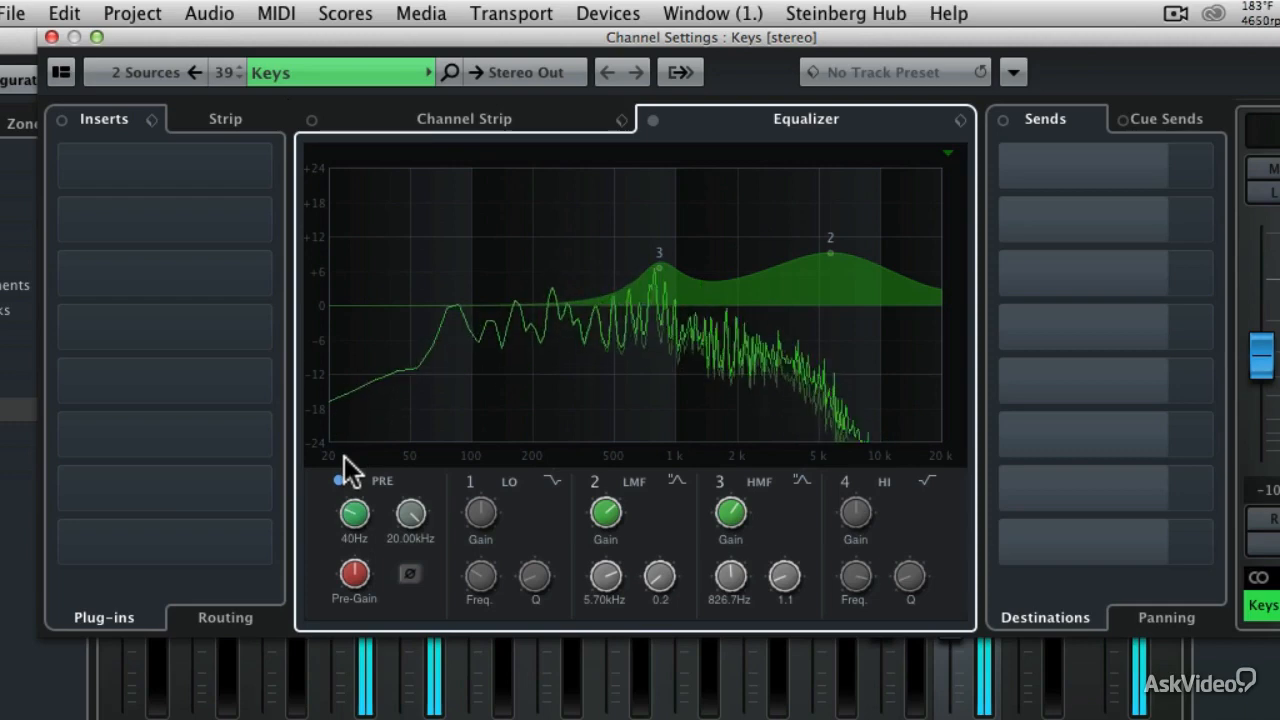
{"action": "left_click_drag", "start_coordinate": [344, 456], "coordinate": [346, 445]}
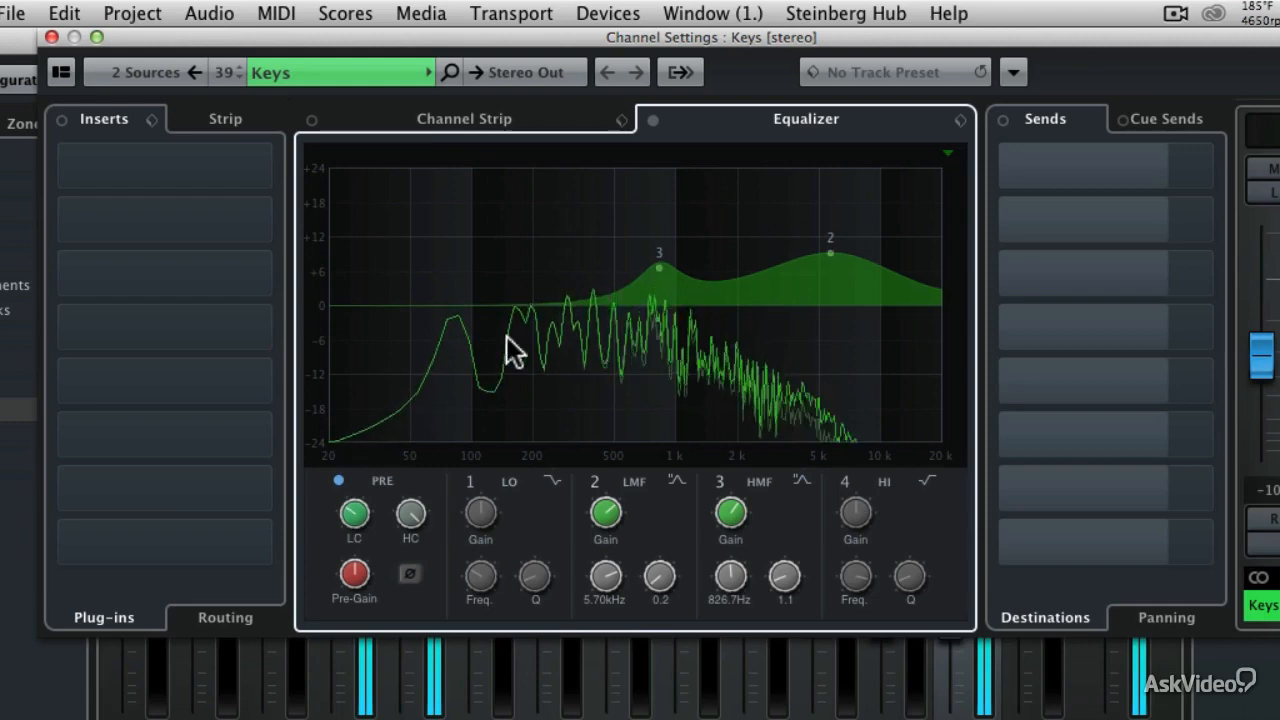
{"action": "left_click", "coordinate": [653, 121]}
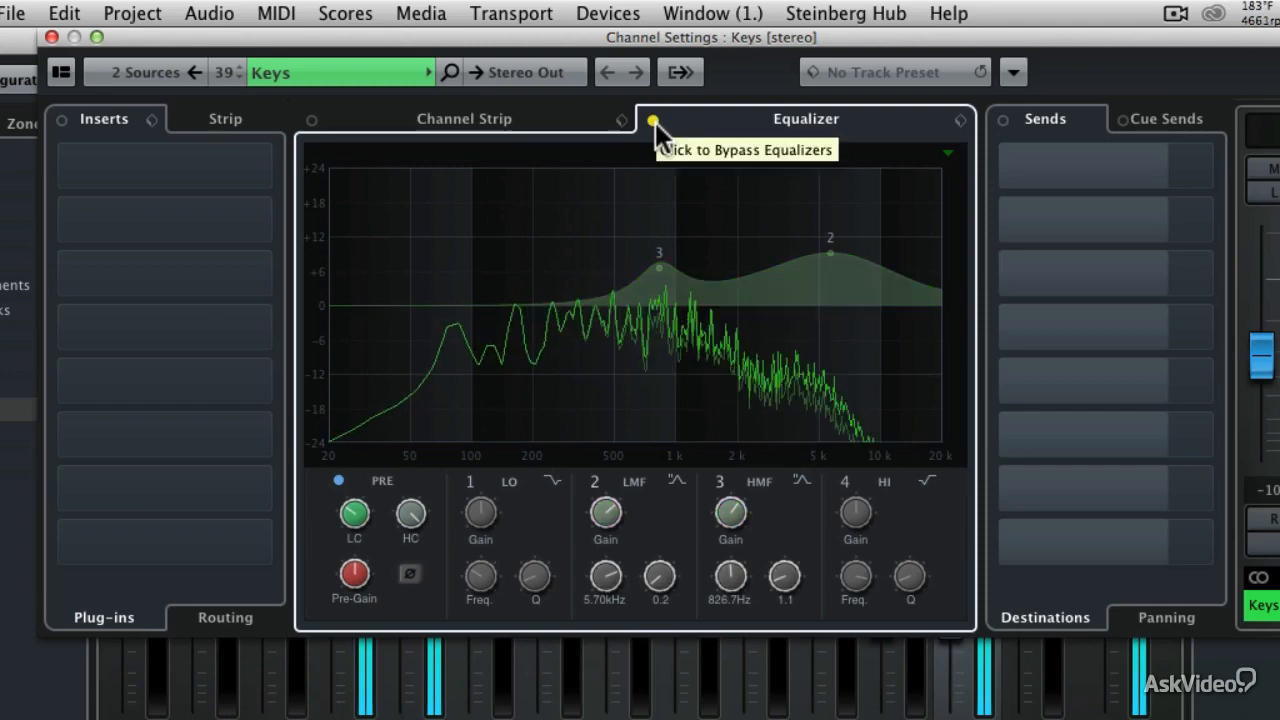
{"action": "left_click", "coordinate": [653, 121]}
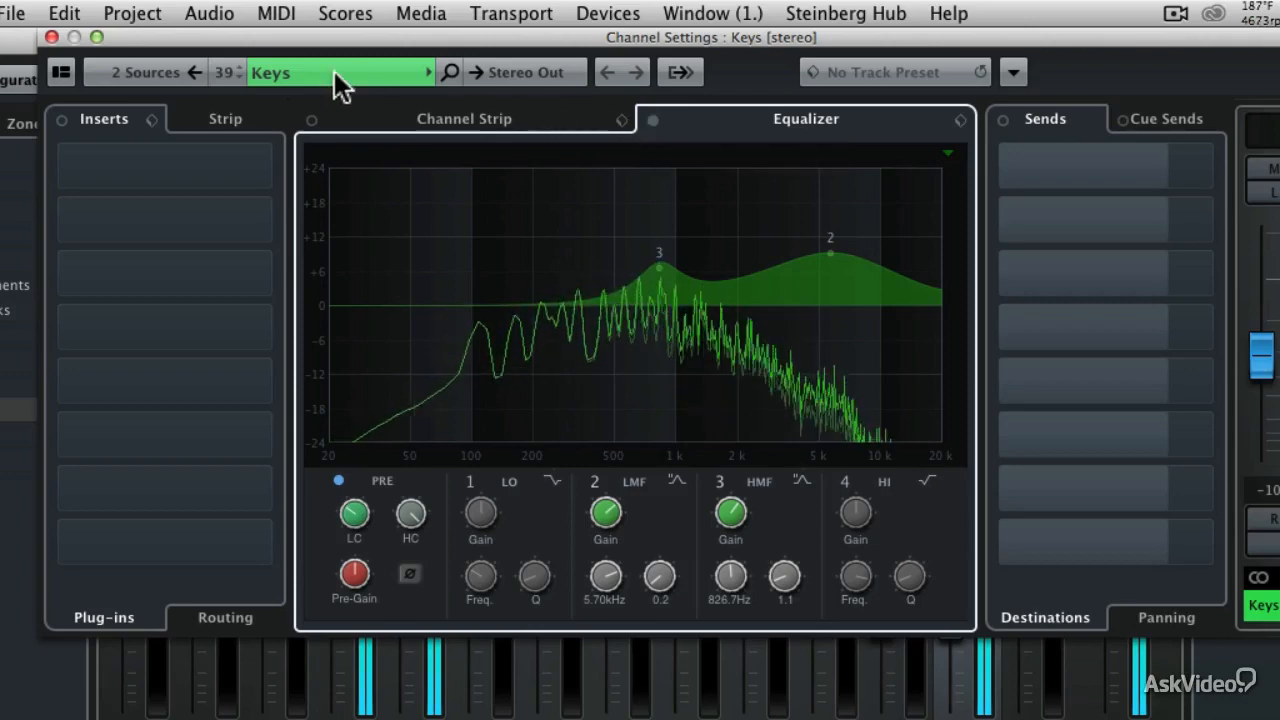
- Close the Keys channel settings, audition GTR and Keys soloed together, remove both solos, and stop playback
{"action": "left_click", "coordinate": [49, 36]}
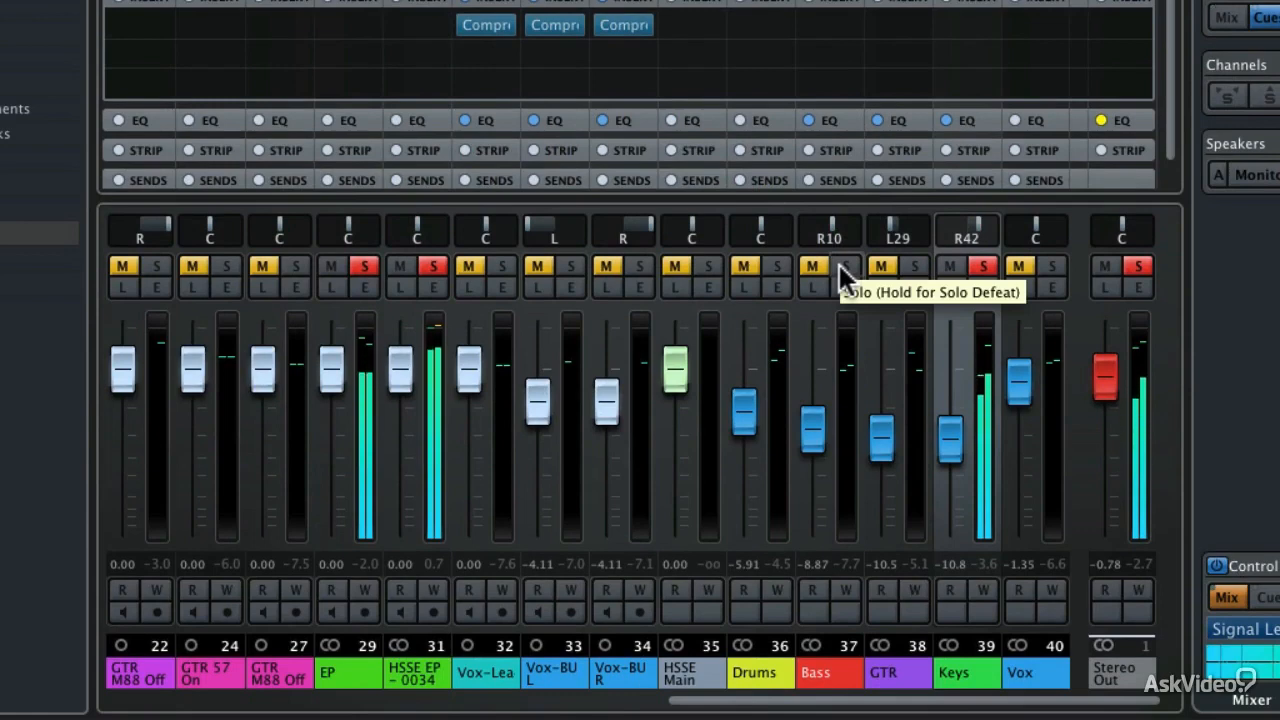
{"action": "left_click", "coordinate": [911, 266]}
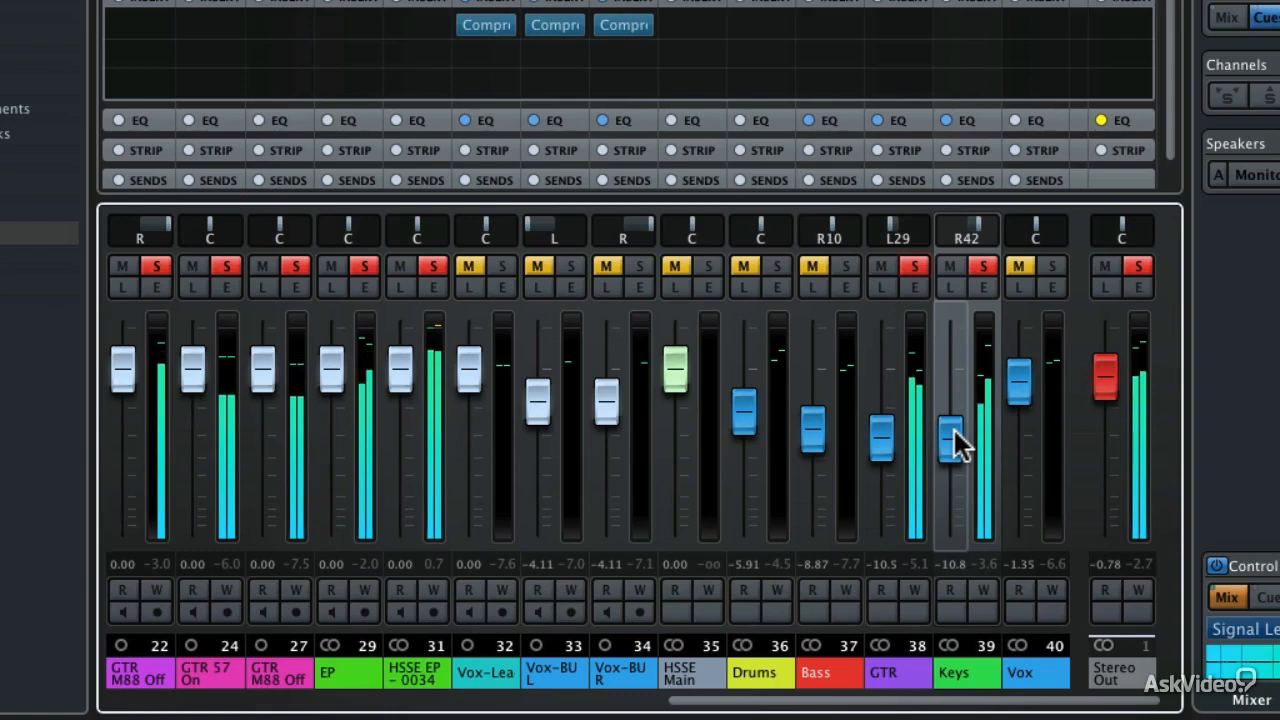
{"action": "left_click", "coordinate": [986, 266]}
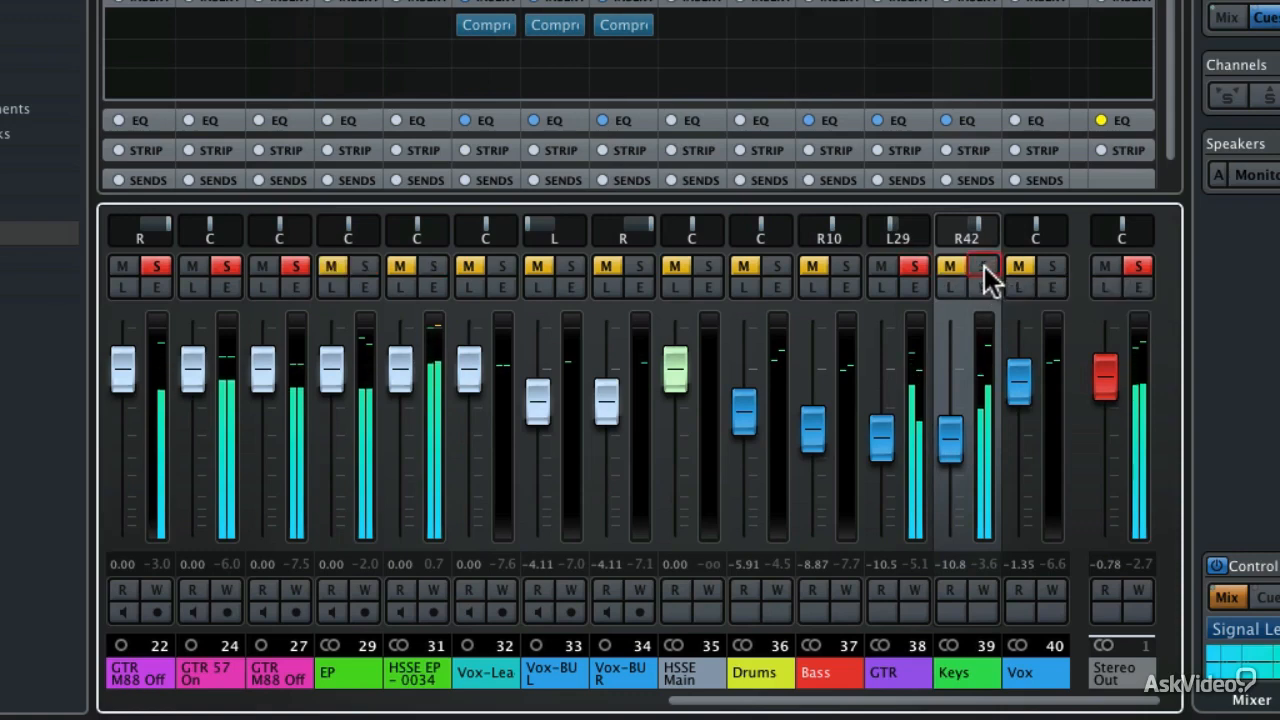
{"action": "left_click", "coordinate": [919, 265]}
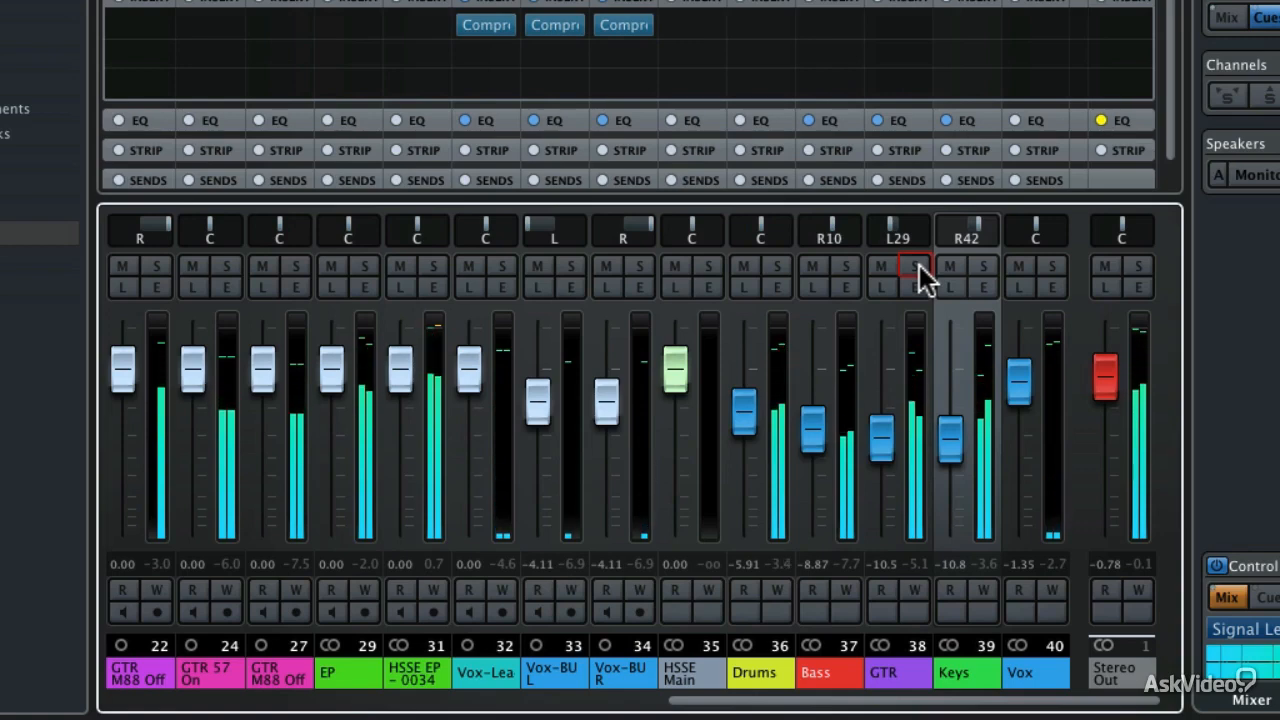
{"action": "key", "text": "space"}
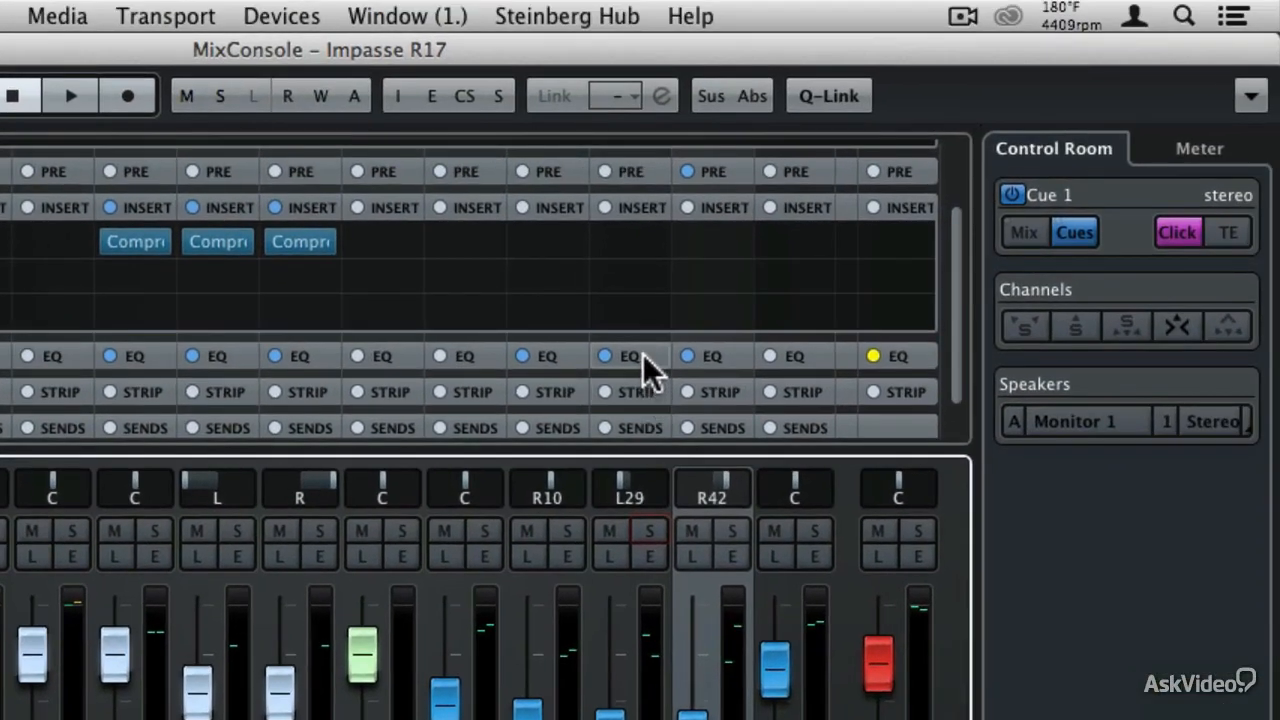
- Expand the EQ rack in the mixer and adjust the GTR and Keys curves directly in it, giving Keys band 4 a gain of 0.5 dB
{"action": "left_click", "coordinate": [643, 357]}
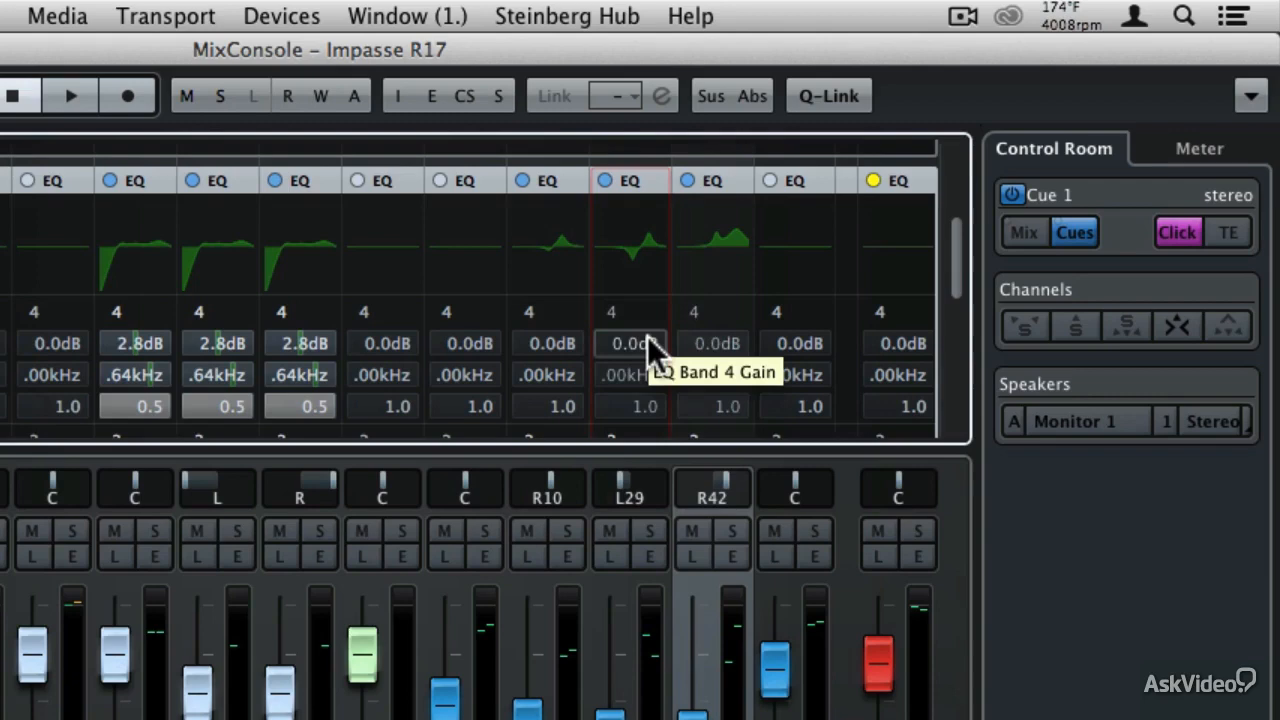
{"action": "left_click", "coordinate": [632, 262]}
{"action": "mouse_move", "coordinate": [632, 263]}
{"action": "left_mouse_down"}
{"action": "mouse_move", "coordinate": [636, 202]}
{"action": "mouse_move", "coordinate": [631, 263]}
{"action": "mouse_move", "coordinate": [632, 247]}
{"action": "left_mouse_up"}
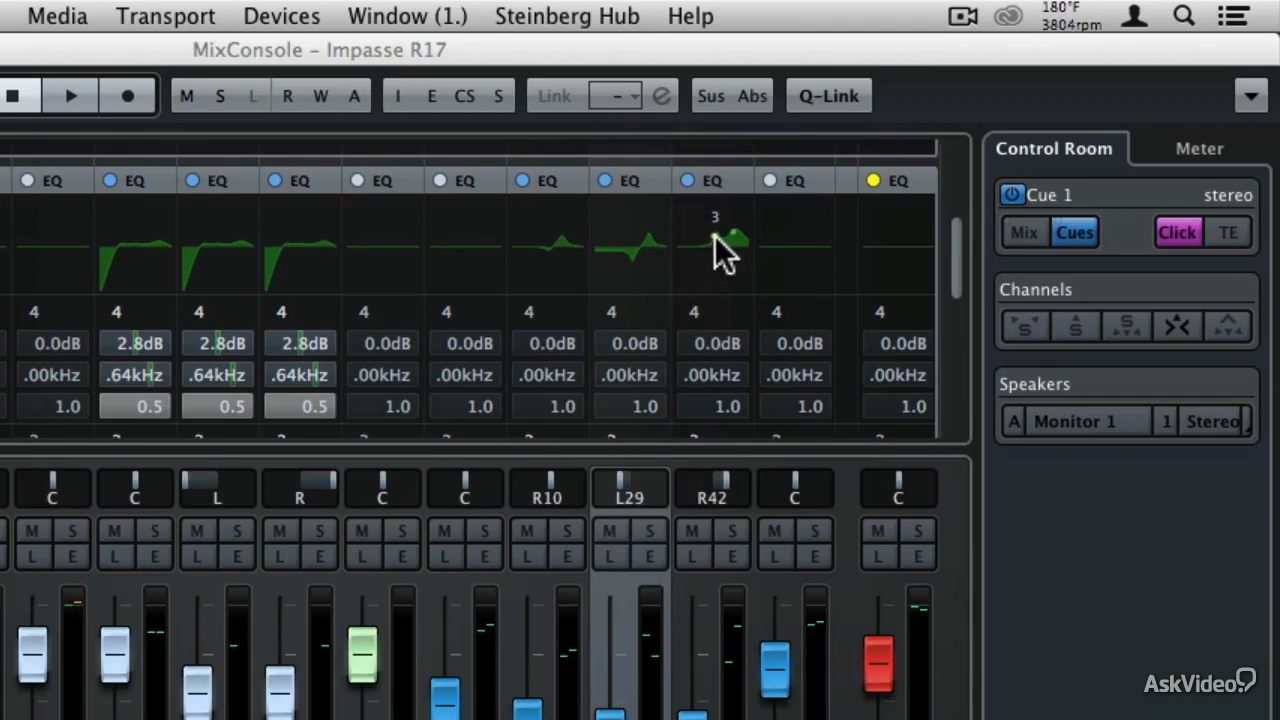
{"action": "mouse_move", "coordinate": [715, 235]}
{"action": "left_mouse_down"}
{"action": "mouse_move", "coordinate": [715, 272]}
{"action": "mouse_move", "coordinate": [718, 205]}
{"action": "mouse_move", "coordinate": [719, 231]}
{"action": "left_mouse_up"}
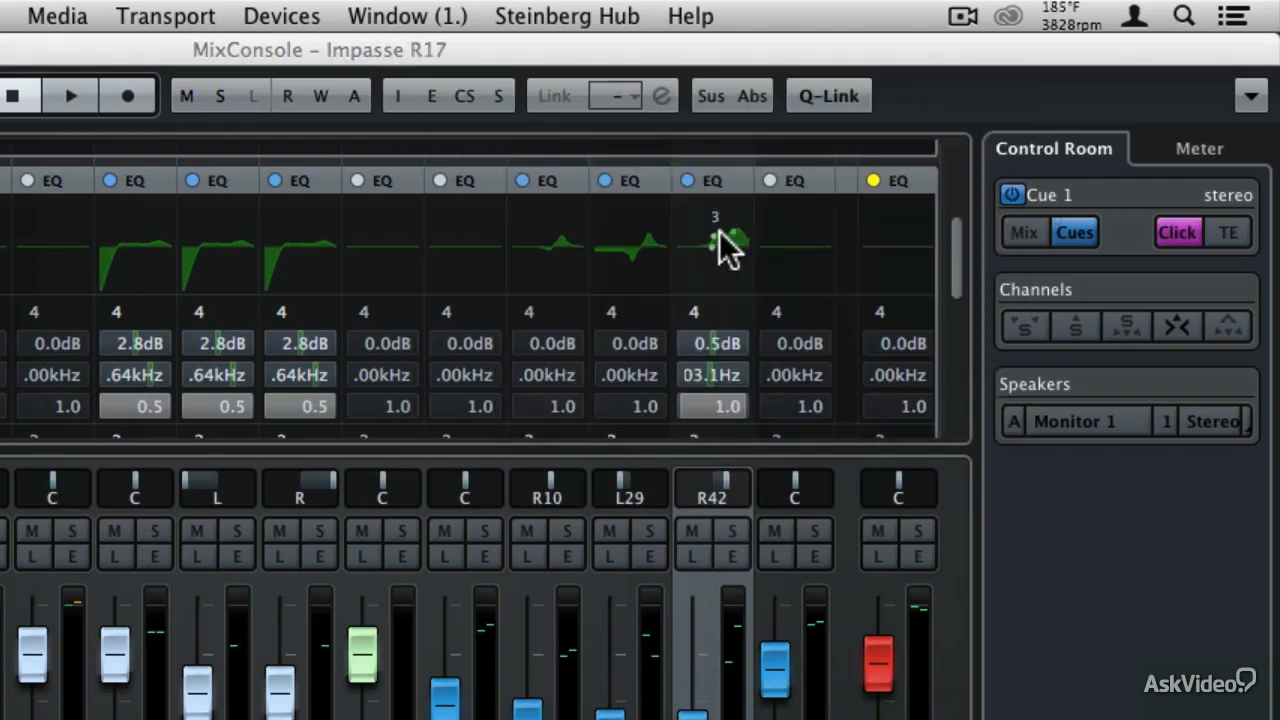
- Solo the GTR and Keys groups together and start playback
{"action": "left_click", "coordinate": [651, 531]}
{"action": "left_click", "coordinate": [731, 533]}
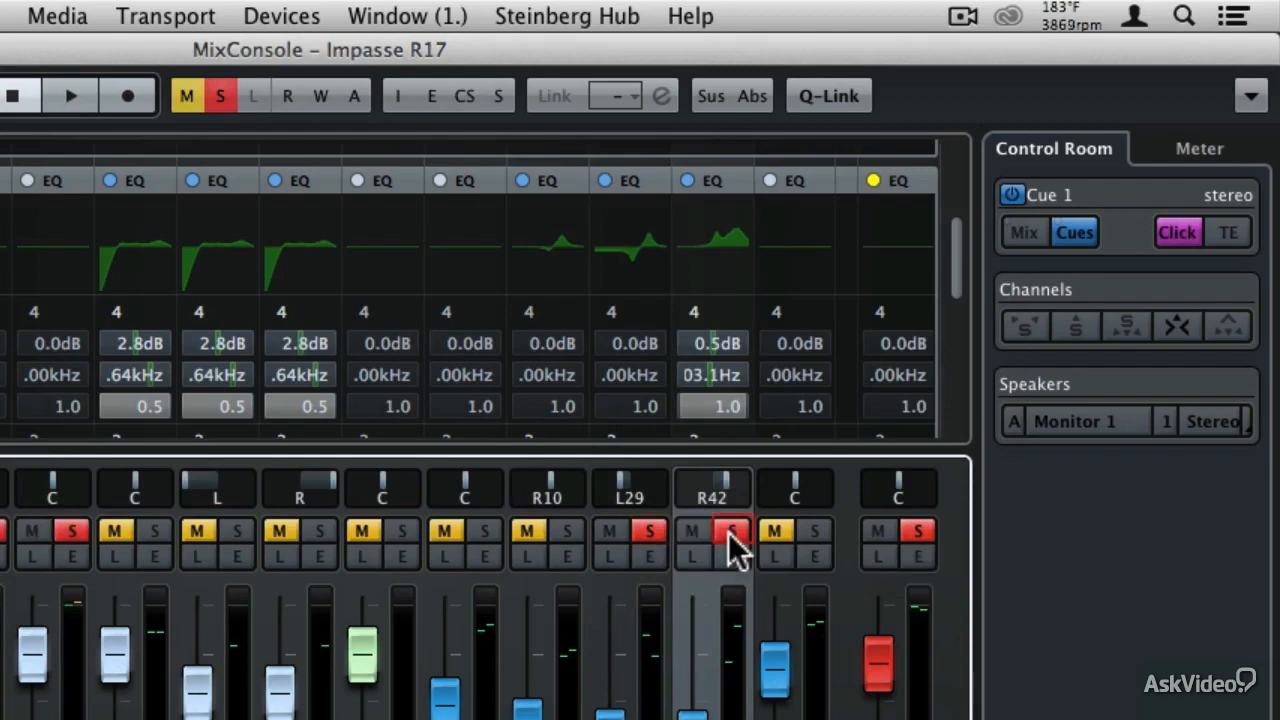
{"action": "key", "text": "space"}
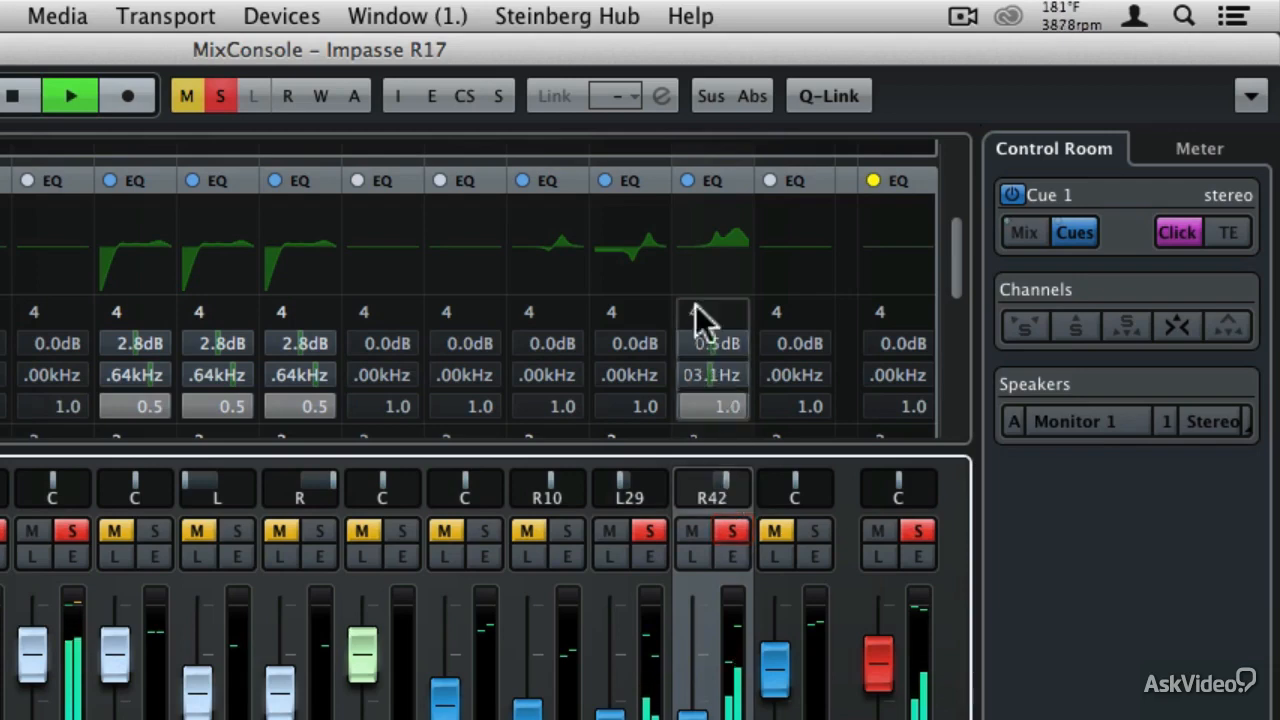
- Bypass the Keys and GTR equalizers during playback to compare the sound, and reactivate both
{"action": "left_click", "coordinate": [690, 182]}
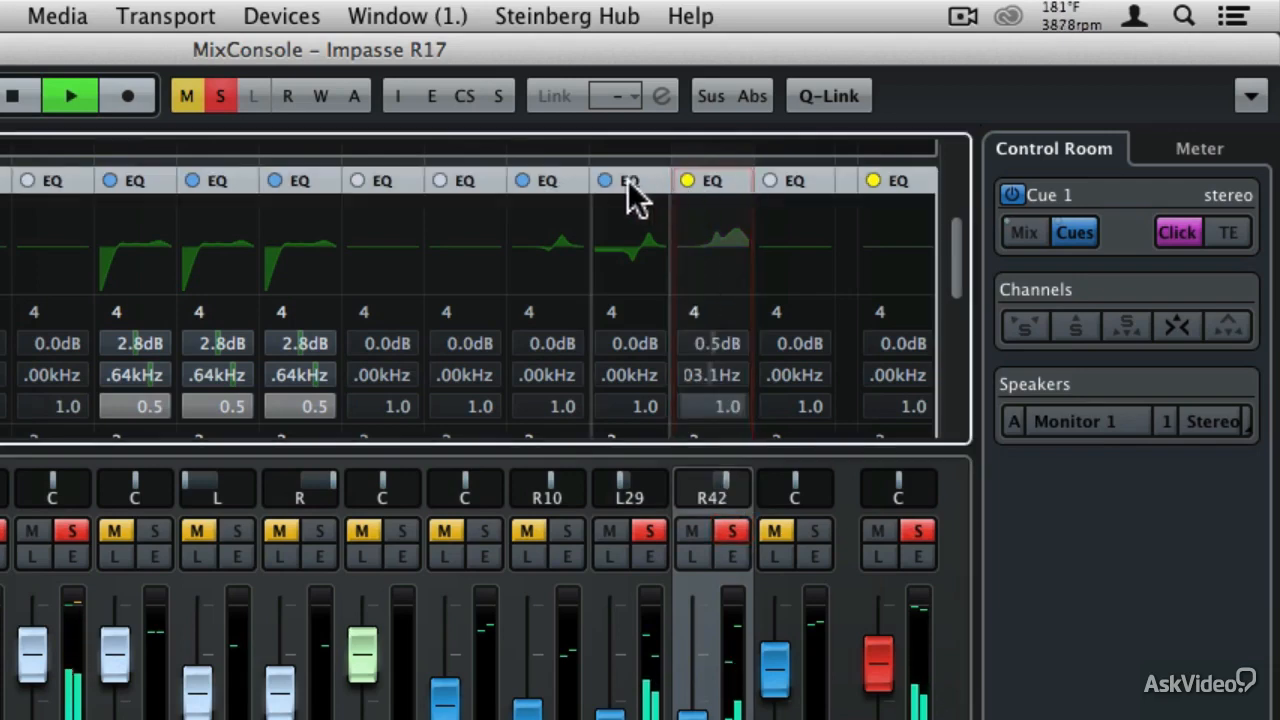
{"action": "left_click", "coordinate": [606, 182]}
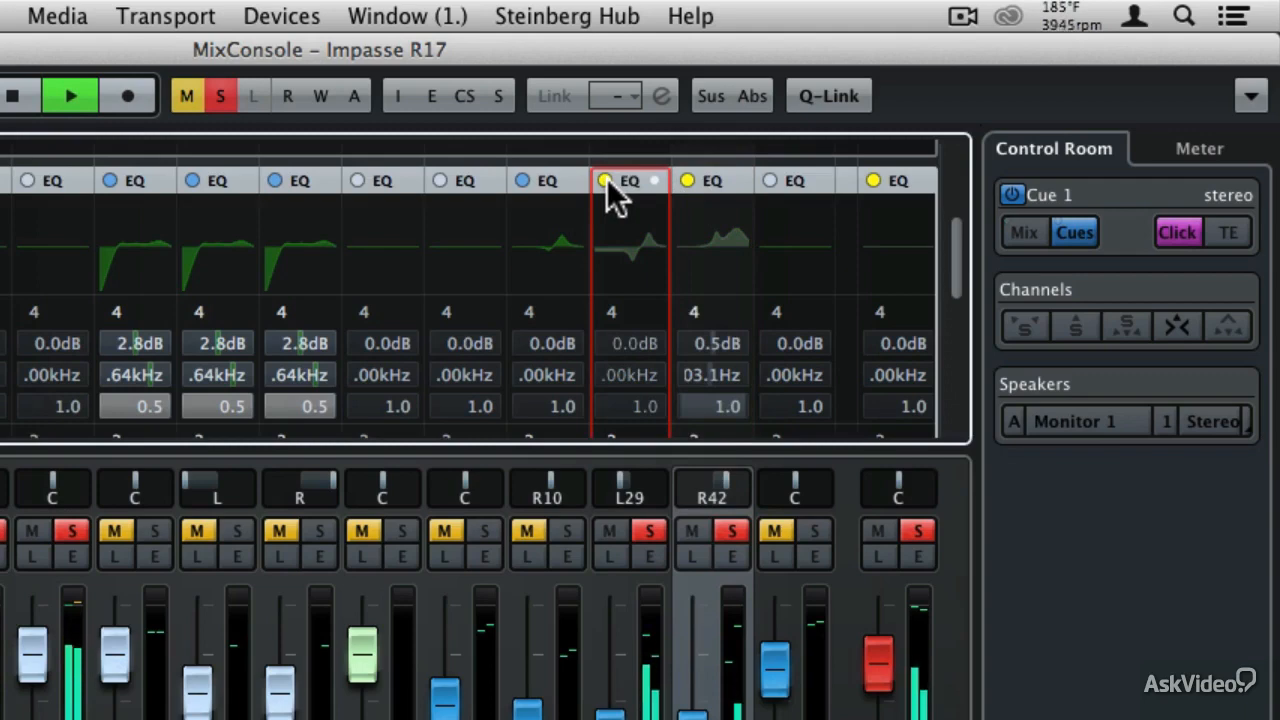
{"action": "left_click", "coordinate": [605, 182]}
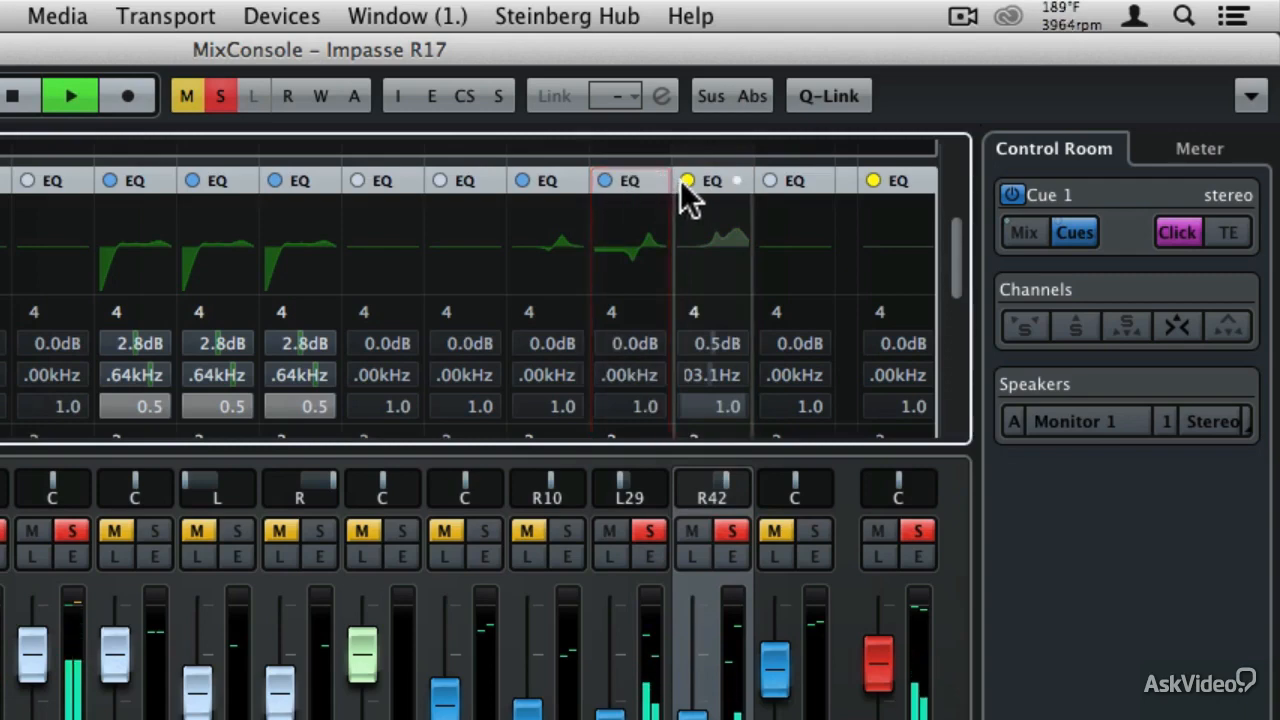
{"action": "left_click", "coordinate": [687, 182]}
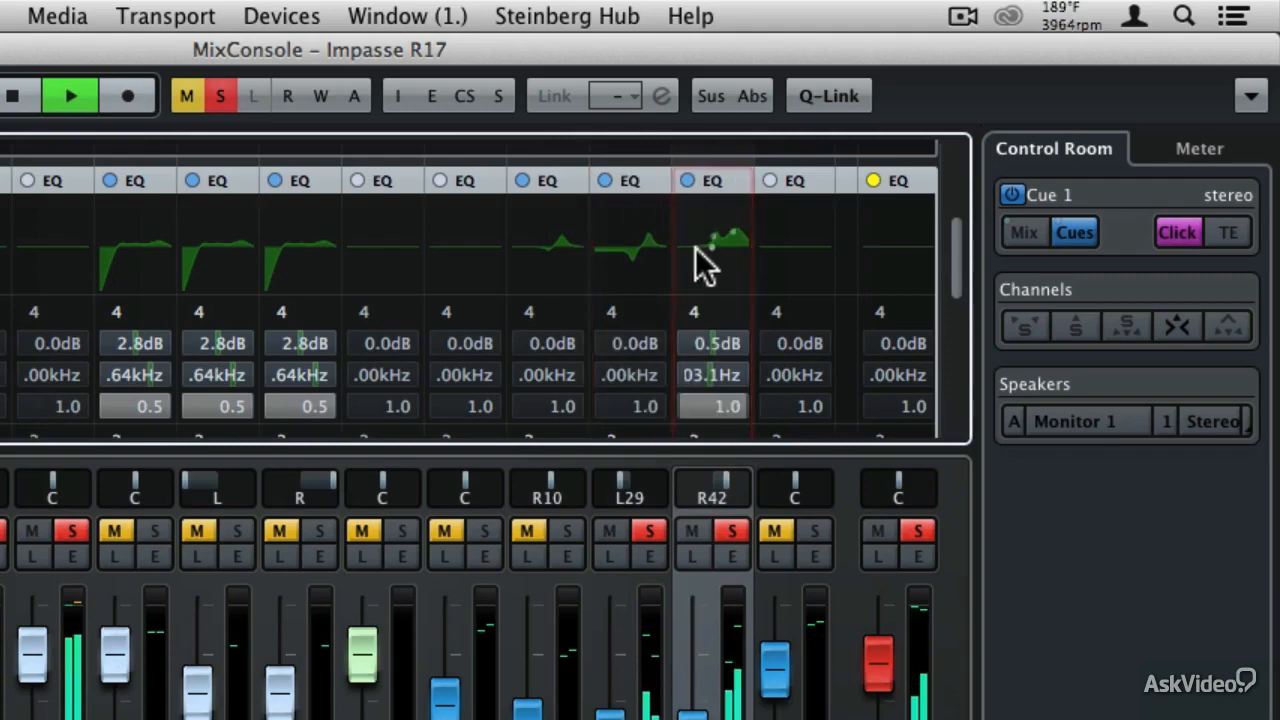